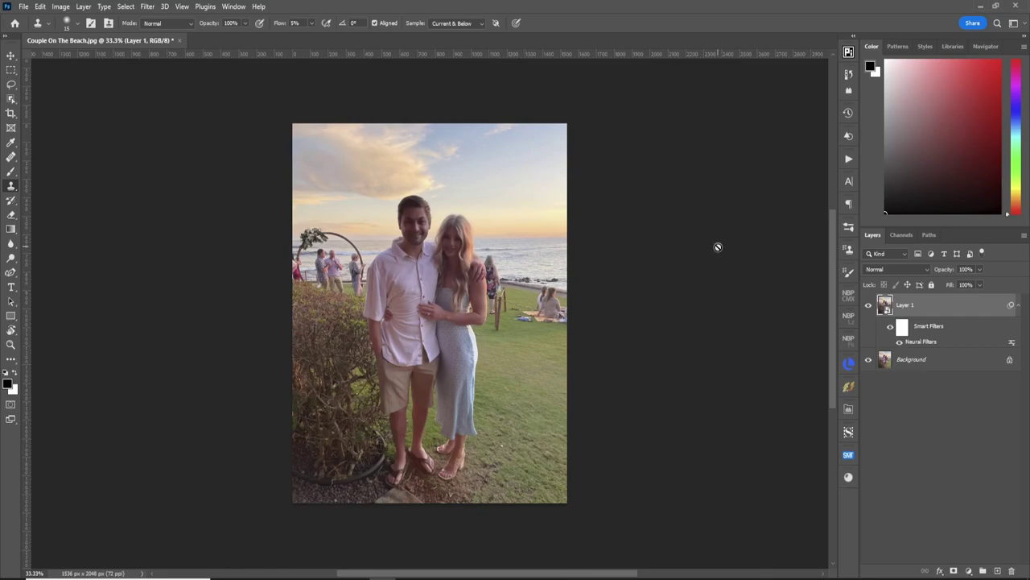
Create two new empty layers named 'Left' and 'Right' for retouching
key(ctrl+shift+n)
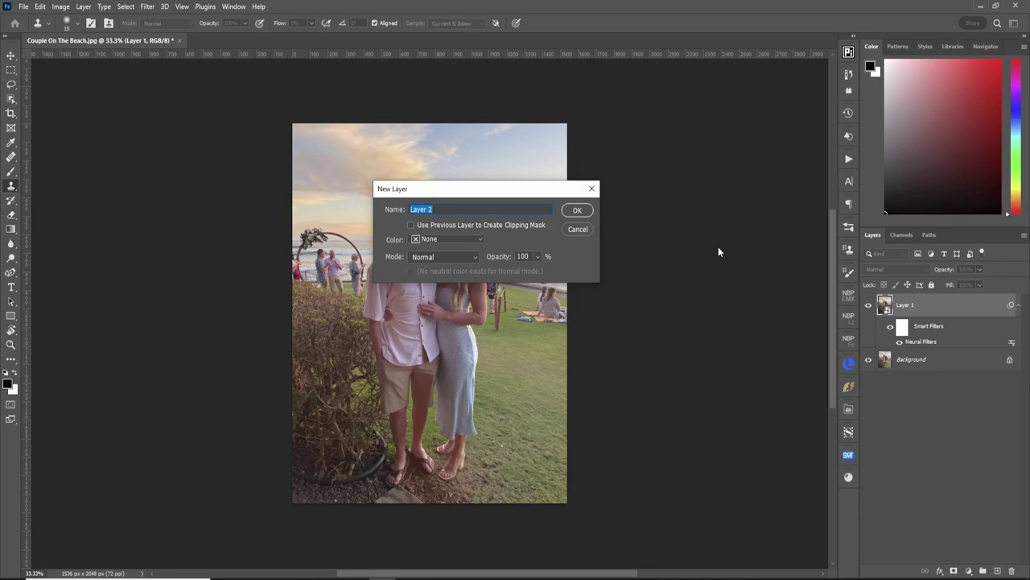
text(Left)
key(Return)
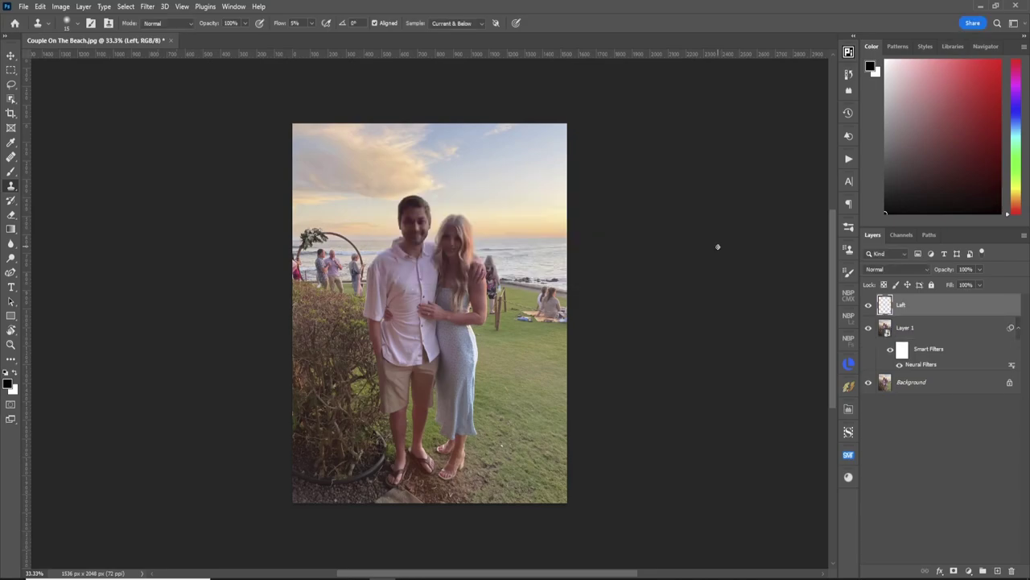
key(ctrl+shift+n)
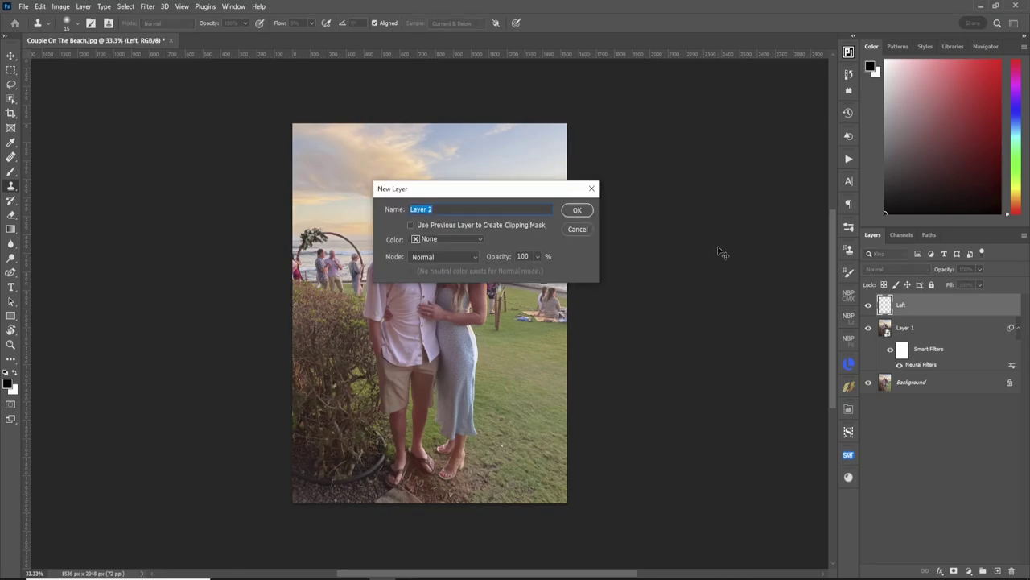
text(Right)
key(Return)
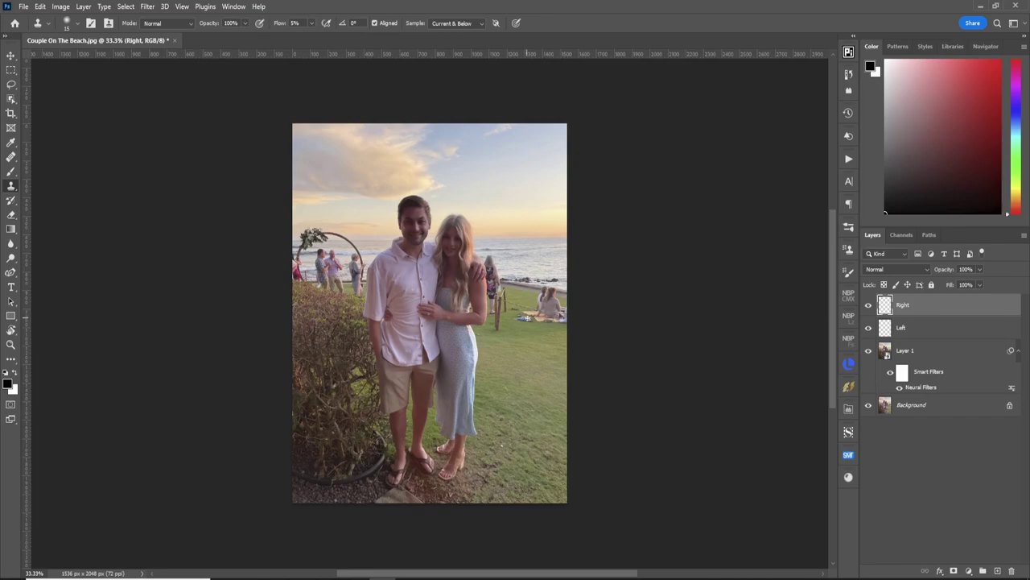
Zoom to 200% on the seated women and tilt the canvas view about 13°
key(z)
click(549, 312)
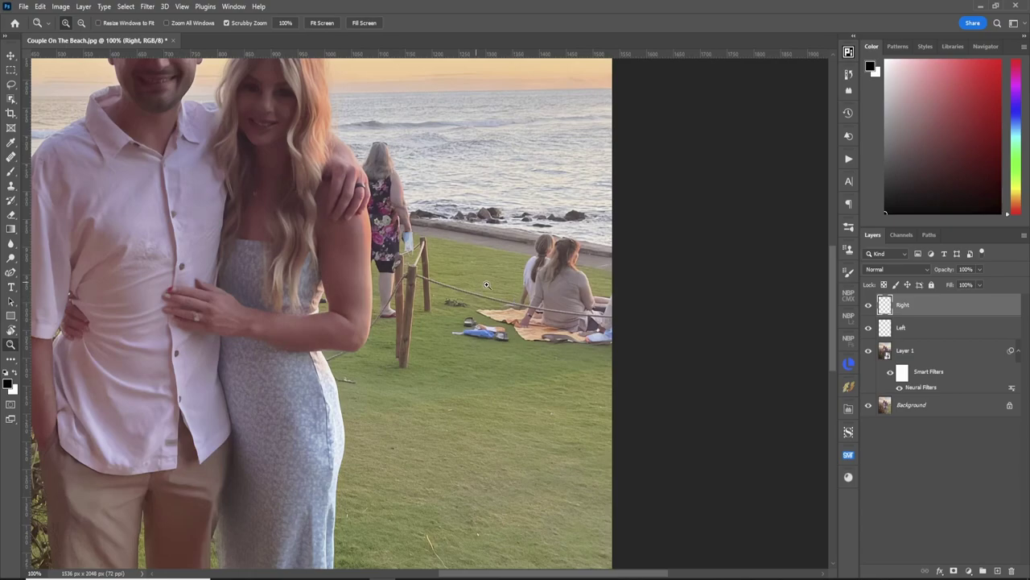
click(538, 262)
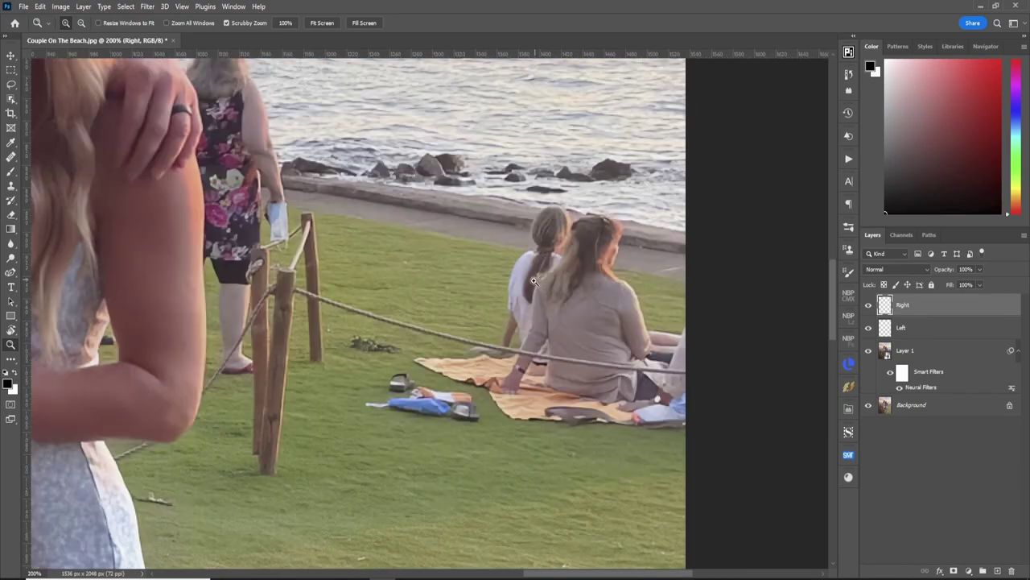
key(r)
drag(567, 309, 570, 264)
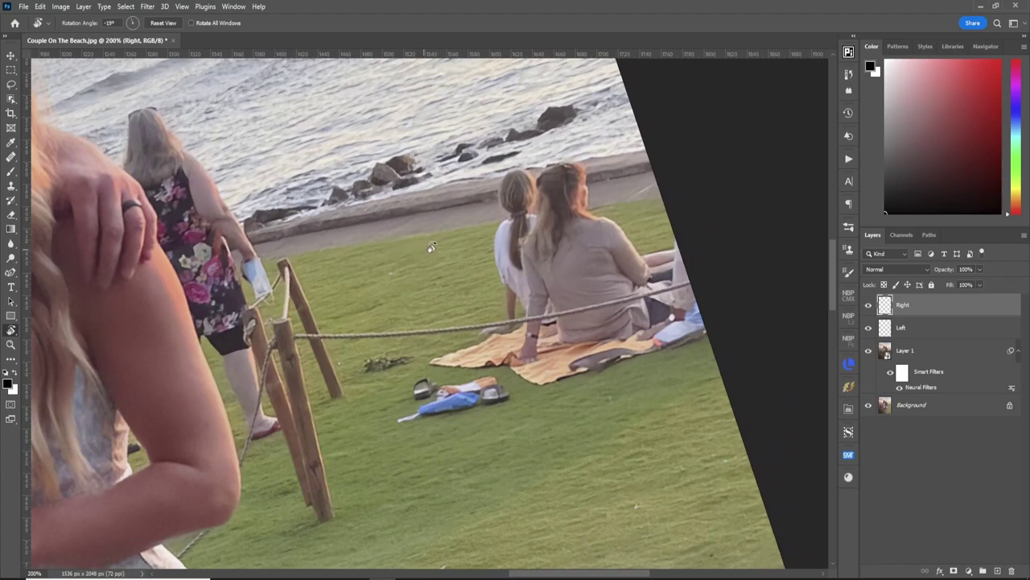
Clone sea wall and lawn over the girl in white's ponytail, neck, head and stray hair
key(s)
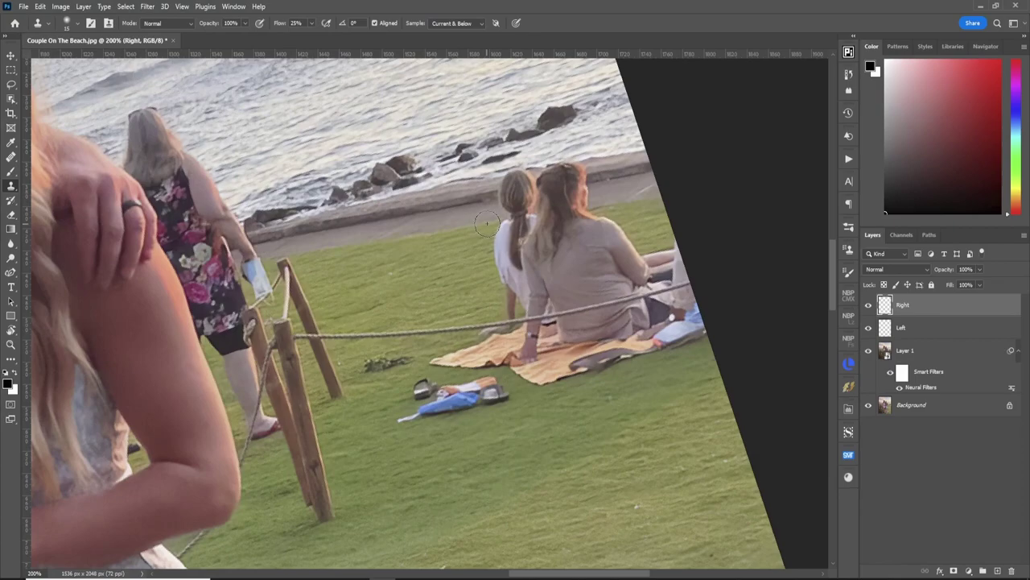
mouse_move(493, 223)
mouse_down()
mouse_move(525, 232)
mouse_move(483, 254)
mouse_move(540, 249)
mouse_move(479, 281)
mouse_move(529, 287)
mouse_move(533, 272)
mouse_move(486, 274)
mouse_move(540, 249)
mouse_move(513, 310)
mouse_up()
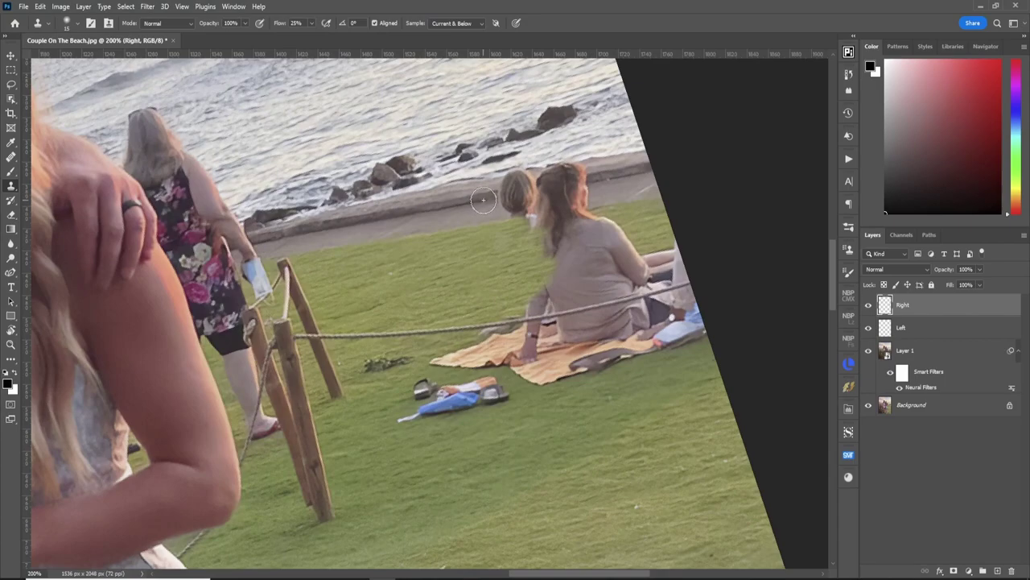
mouse_move(484, 200)
mouse_down()
mouse_move(521, 187)
mouse_move(498, 185)
mouse_move(516, 182)
mouse_move(493, 168)
mouse_move(529, 206)
mouse_move(515, 207)
mouse_up()
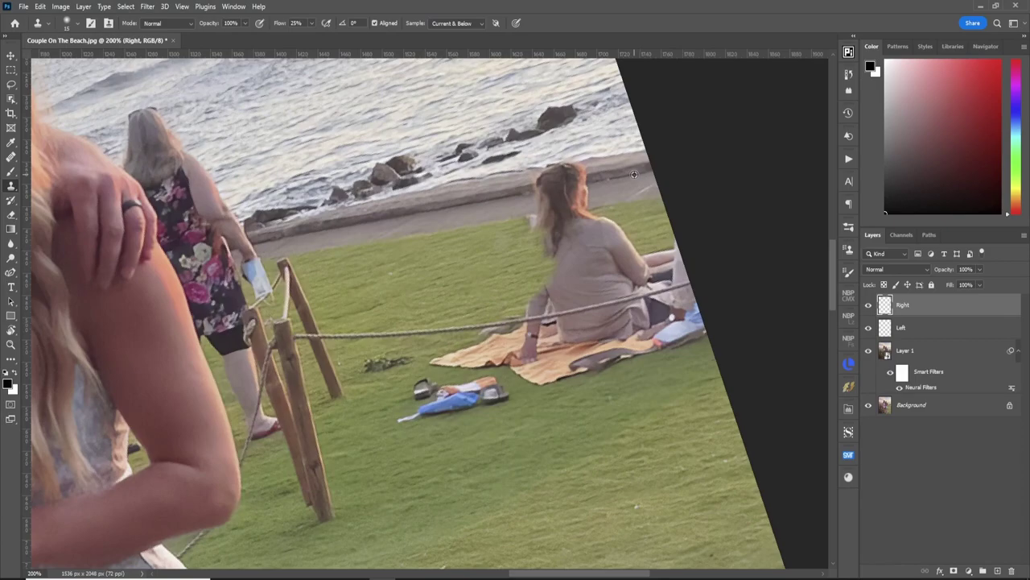
alt+click(632, 173)
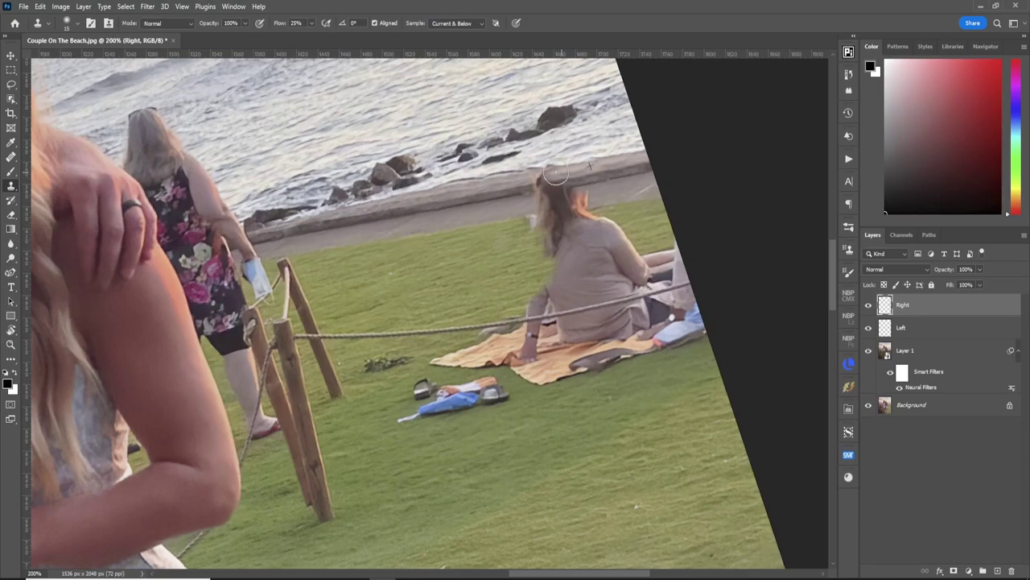
drag(582, 193, 583, 197)
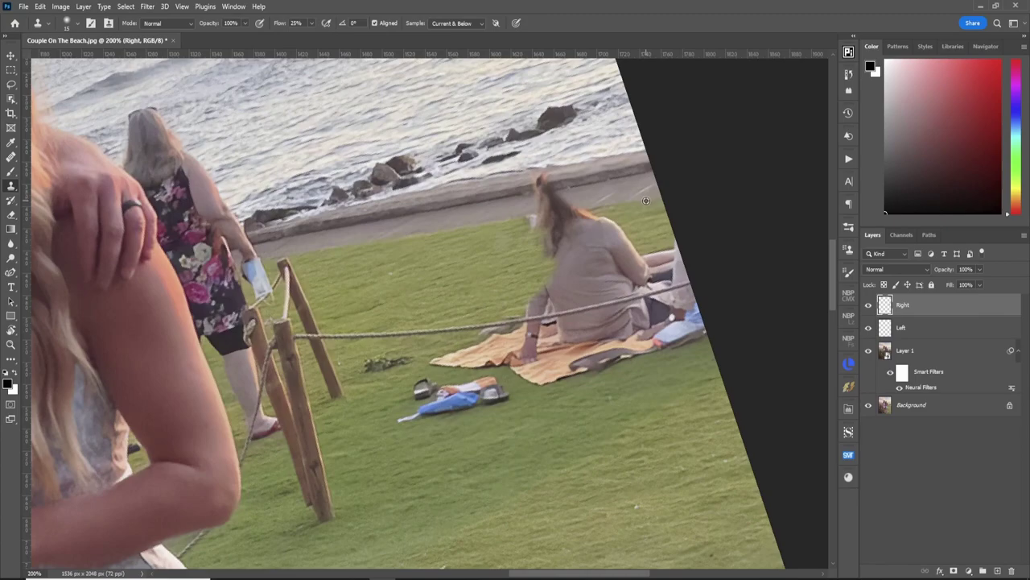
Clone sea wall over the tan-top woman's hair and the wisps above her head
mouse_move(601, 203)
mouse_down()
mouse_move(577, 219)
mouse_move(629, 215)
mouse_move(588, 224)
mouse_up()
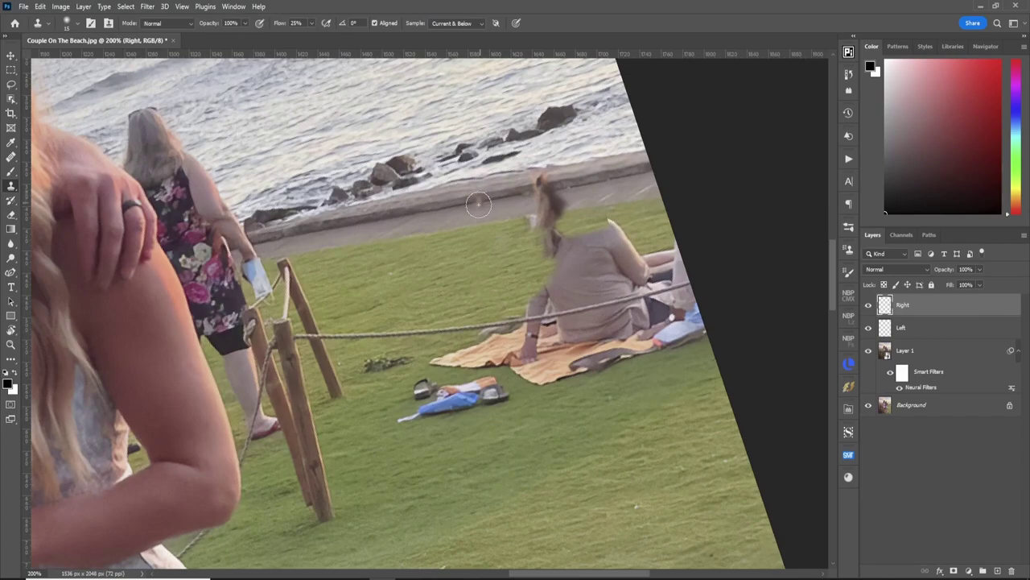
alt+click(488, 200)
mouse_move(526, 194)
mouse_down()
mouse_move(551, 185)
mouse_move(525, 189)
mouse_move(522, 179)
mouse_move(549, 177)
mouse_move(543, 196)
mouse_move(556, 199)
mouse_move(545, 204)
mouse_move(558, 202)
mouse_up()
Paint cloned grass over her head, upper back, shoulder and raised arm
alt+click(482, 212)
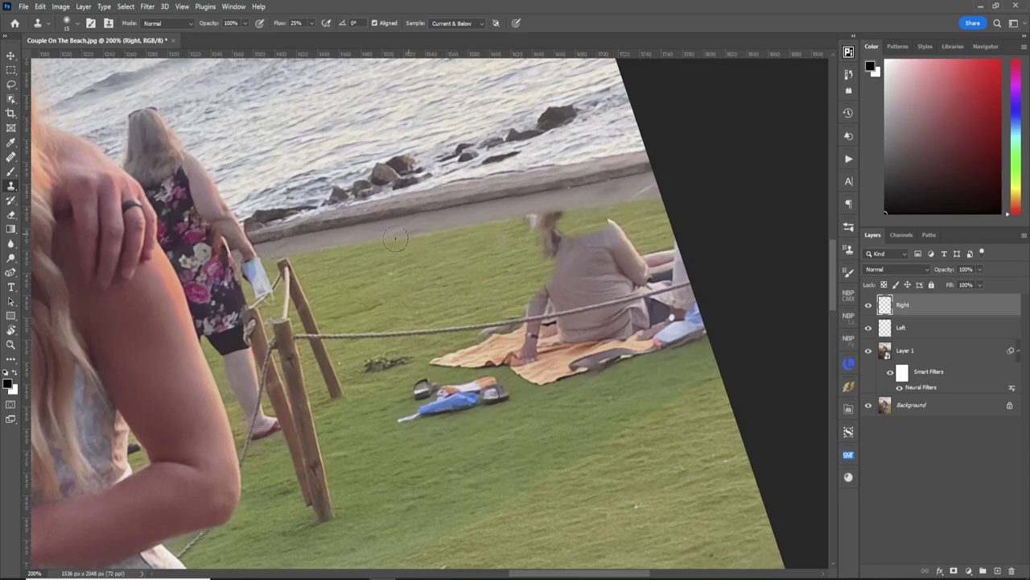
drag(371, 258, 415, 242)
mouse_move(546, 227)
mouse_down()
mouse_move(526, 222)
mouse_move(548, 214)
mouse_up()
drag(568, 213, 558, 216)
mouse_move(506, 236)
mouse_down()
mouse_move(618, 234)
mouse_move(522, 272)
mouse_move(559, 273)
mouse_move(635, 252)
mouse_move(567, 243)
mouse_up()
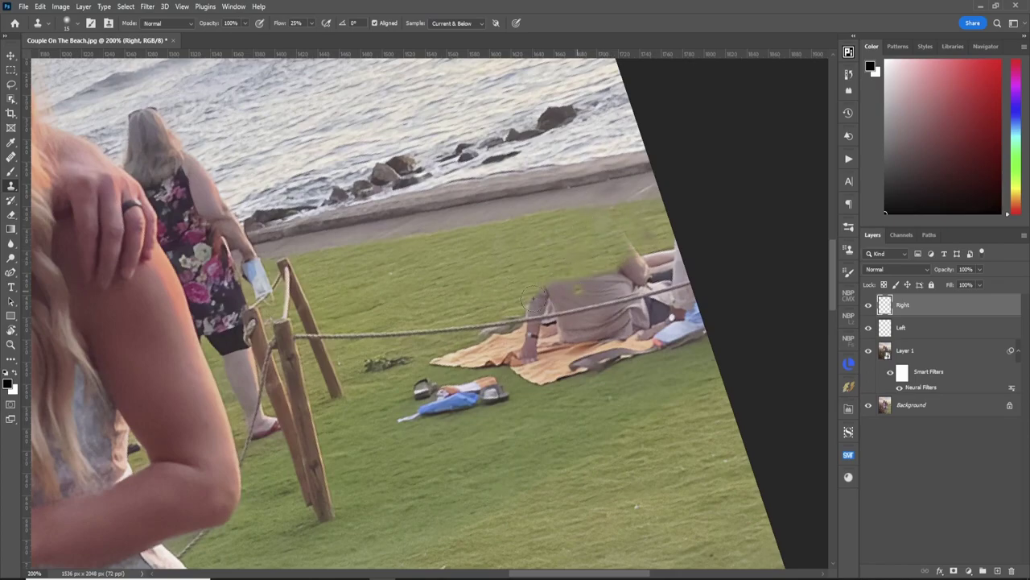
mouse_move(534, 298)
mouse_down()
mouse_move(570, 298)
mouse_move(517, 291)
mouse_move(652, 276)
mouse_move(561, 279)
mouse_up()
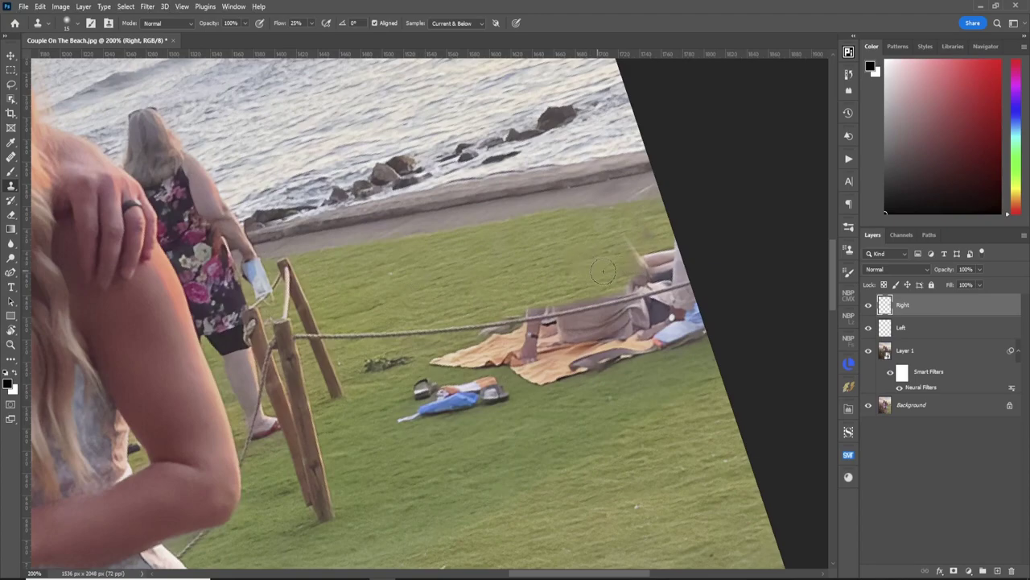
mouse_move(603, 271)
mouse_down()
mouse_move(694, 269)
mouse_move(666, 275)
mouse_move(626, 257)
mouse_move(668, 236)
mouse_move(644, 258)
mouse_up()
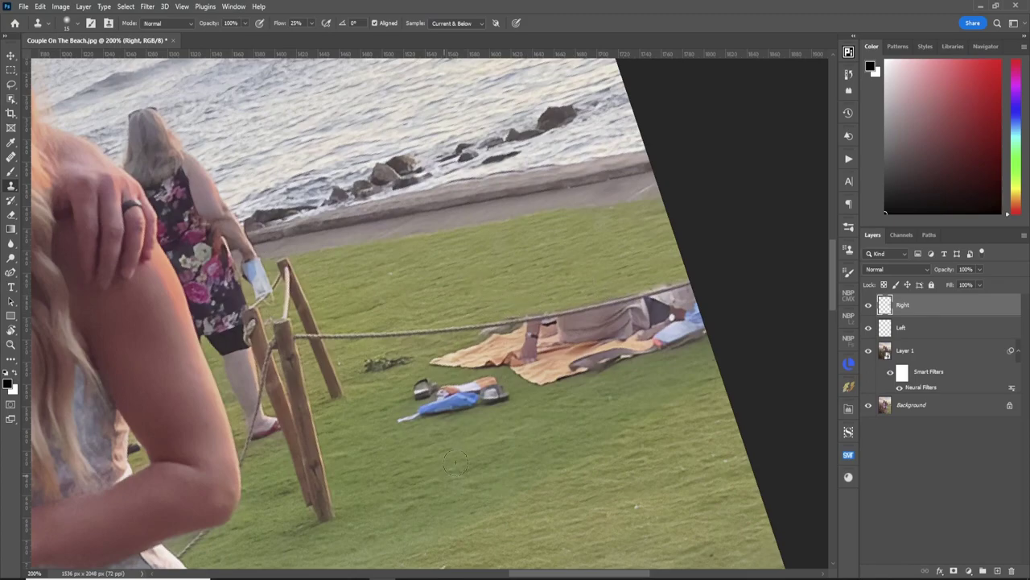
Heal away the blue umbrella and small dark lawn patch with Content-Aware spot healing
click(11, 158)
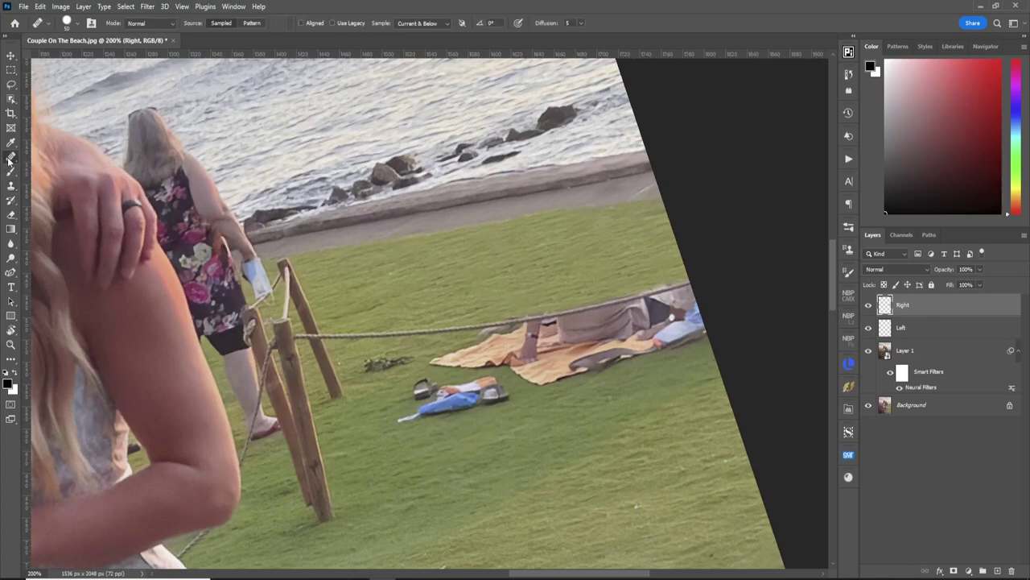
click(71, 157)
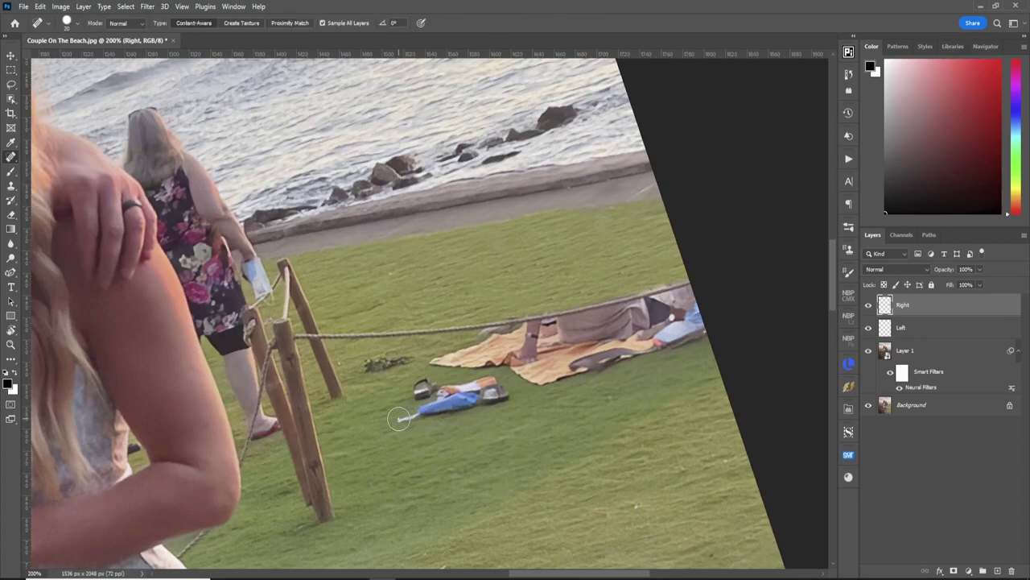
mouse_move(393, 420)
mouse_down()
mouse_move(457, 393)
mouse_move(499, 395)
mouse_move(448, 400)
mouse_move(414, 390)
mouse_move(423, 414)
mouse_up()
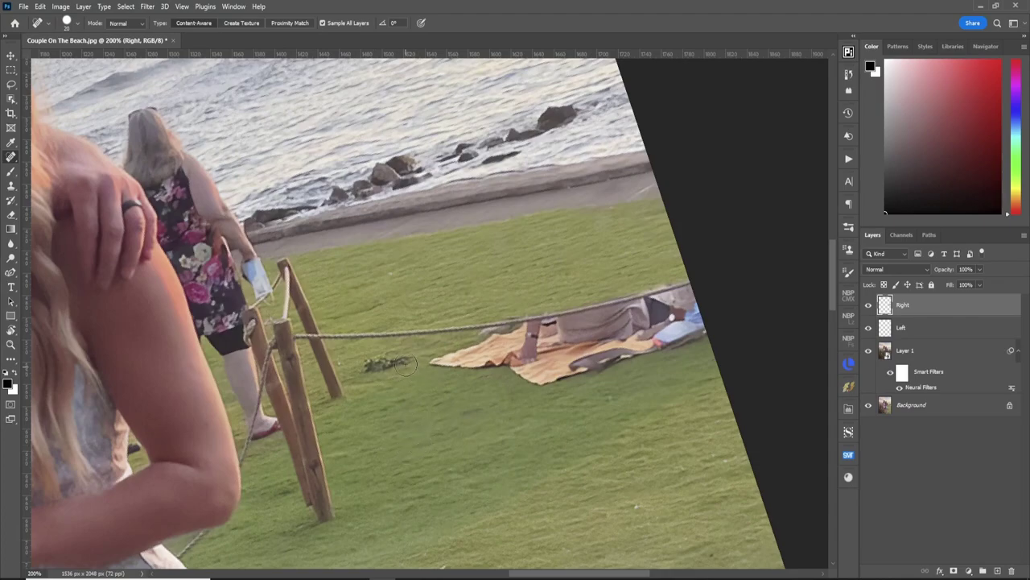
mouse_move(406, 364)
mouse_down()
mouse_move(372, 364)
mouse_move(382, 366)
mouse_up()
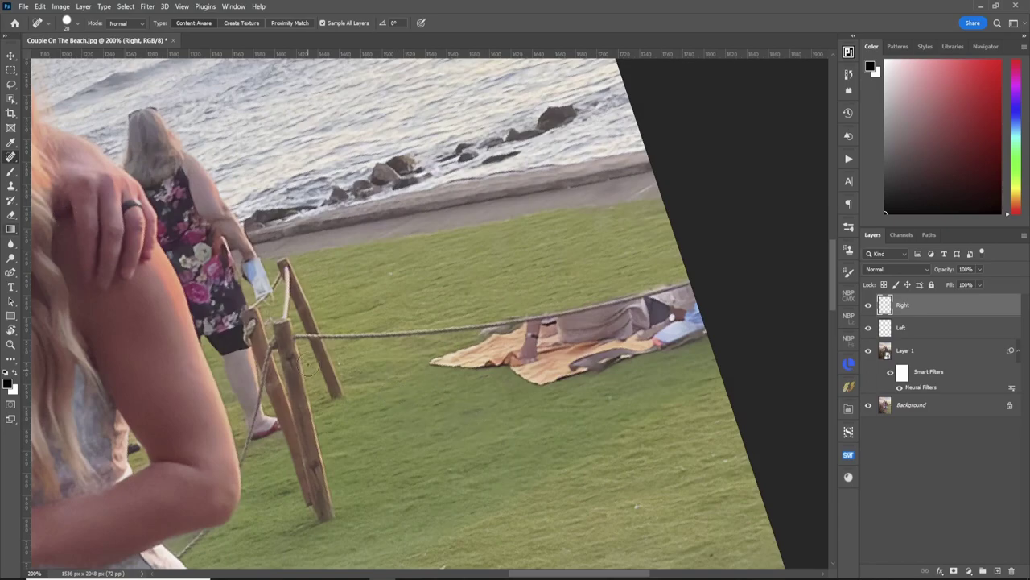
key(s)
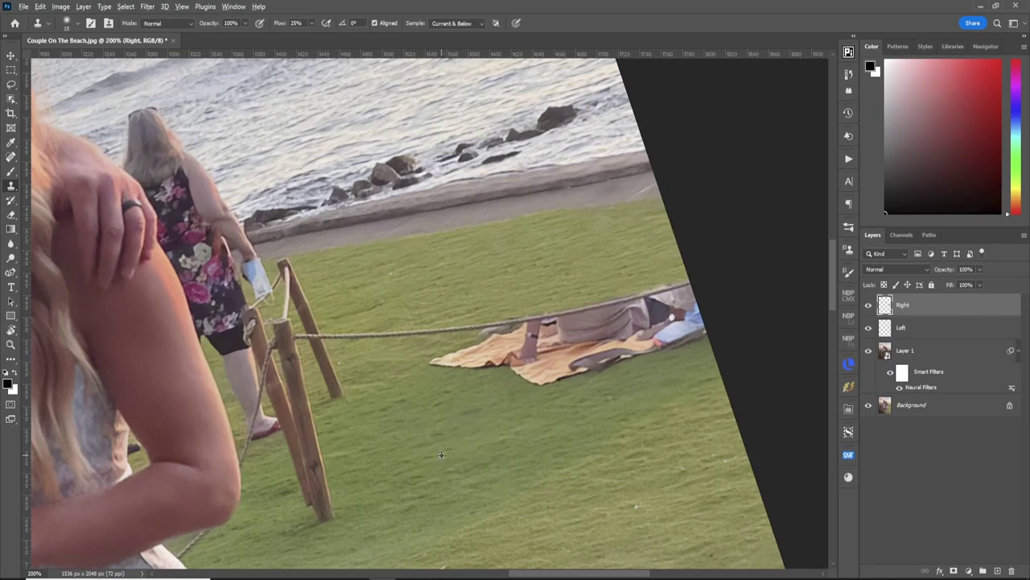
Clone grass over the dark object, blanket, legs and tan towel by the rope
mouse_move(615, 366)
mouse_down()
mouse_move(540, 383)
mouse_move(693, 337)
mouse_move(575, 375)
mouse_up()
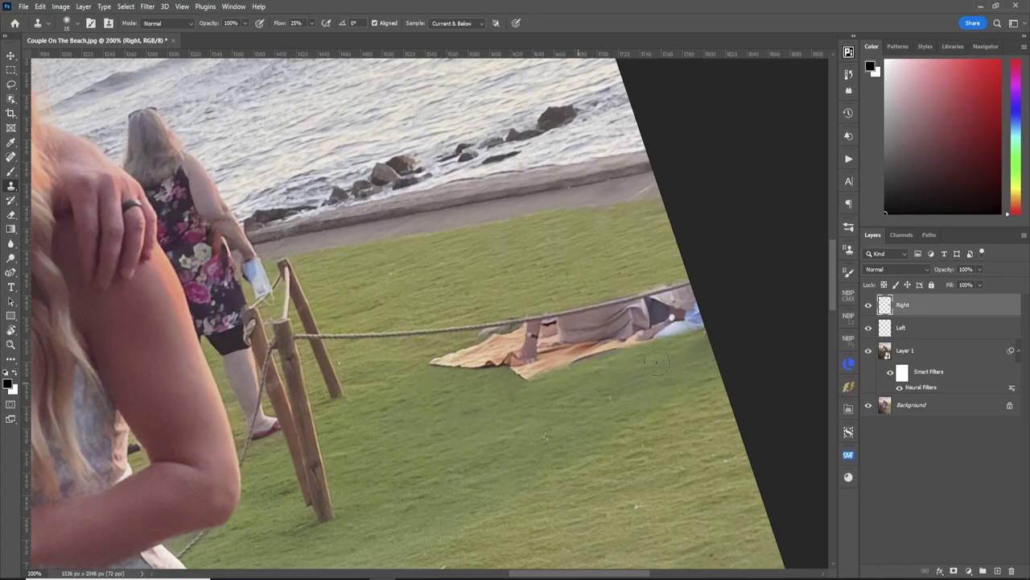
mouse_move(599, 375)
mouse_down()
mouse_move(541, 368)
mouse_move(594, 342)
mouse_move(509, 382)
mouse_move(531, 346)
mouse_move(541, 343)
mouse_move(487, 374)
mouse_move(503, 358)
mouse_move(491, 341)
mouse_move(584, 325)
mouse_move(491, 336)
mouse_move(583, 326)
mouse_move(510, 334)
mouse_move(560, 325)
mouse_move(474, 366)
mouse_move(486, 347)
mouse_move(455, 368)
mouse_move(473, 346)
mouse_move(433, 366)
mouse_move(474, 351)
mouse_move(472, 337)
mouse_move(528, 346)
mouse_move(697, 330)
mouse_move(679, 334)
mouse_move(605, 347)
mouse_move(595, 337)
mouse_move(702, 300)
mouse_move(644, 319)
mouse_up()
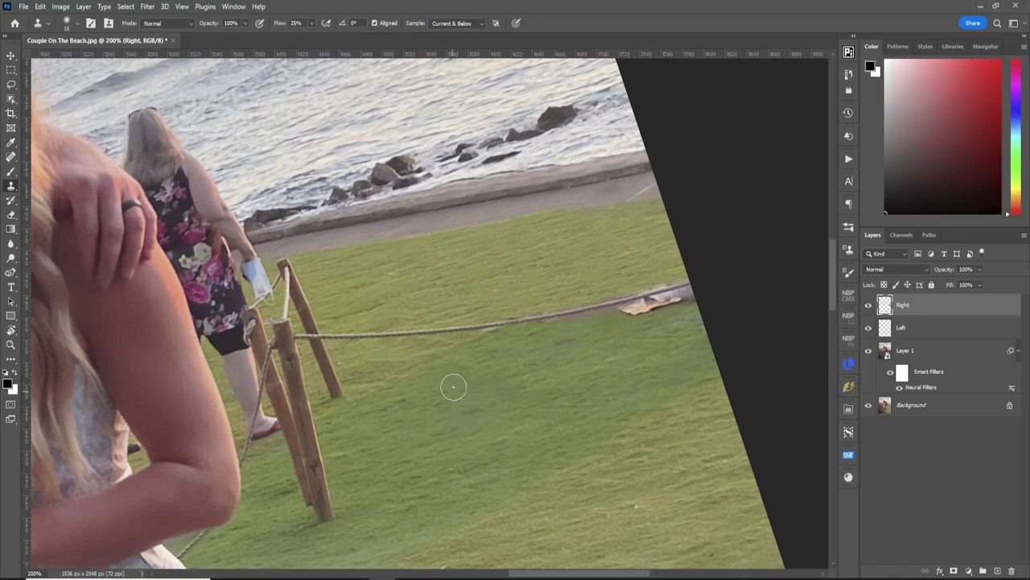
mouse_move(594, 325)
mouse_down()
mouse_move(685, 304)
mouse_move(586, 324)
mouse_move(704, 295)
mouse_move(555, 329)
mouse_move(635, 313)
mouse_move(721, 348)
mouse_up()
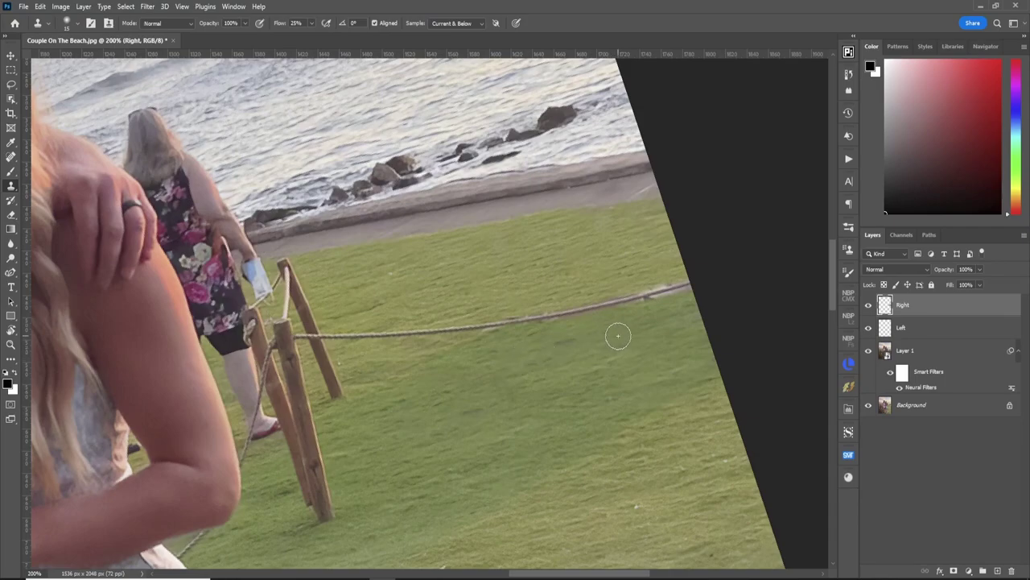
key(j)
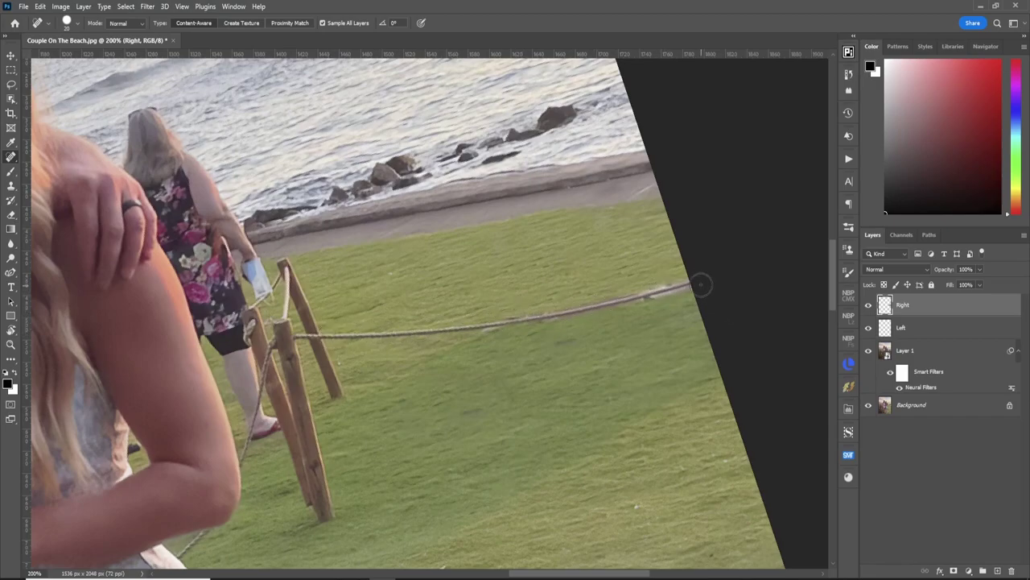
Heal away the rope end at the image edge and reset the view rotation to 0°
mouse_move(699, 282)
mouse_down()
mouse_move(467, 330)
mouse_move(346, 338)
mouse_up()
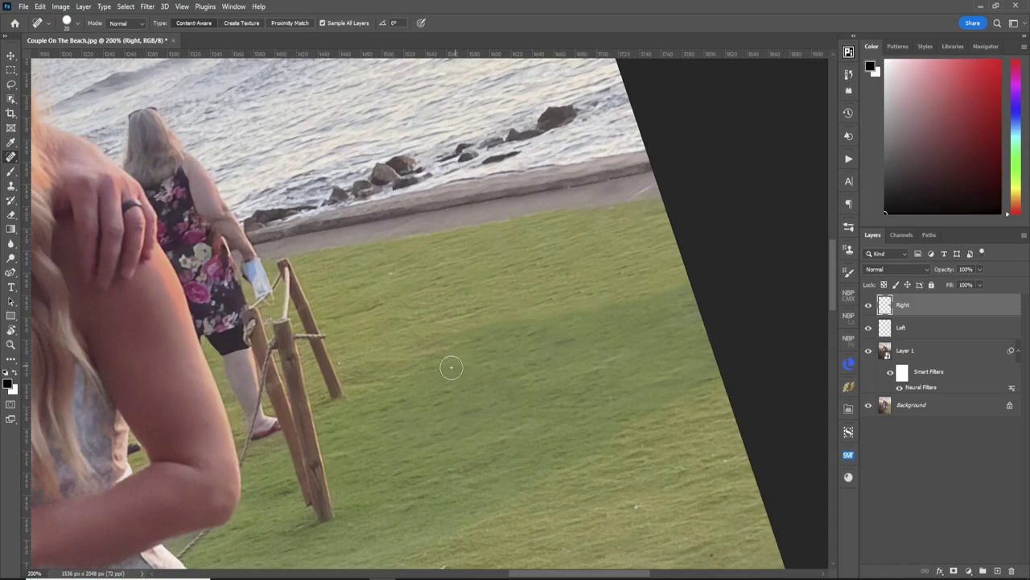
drag(459, 361, 573, 375)
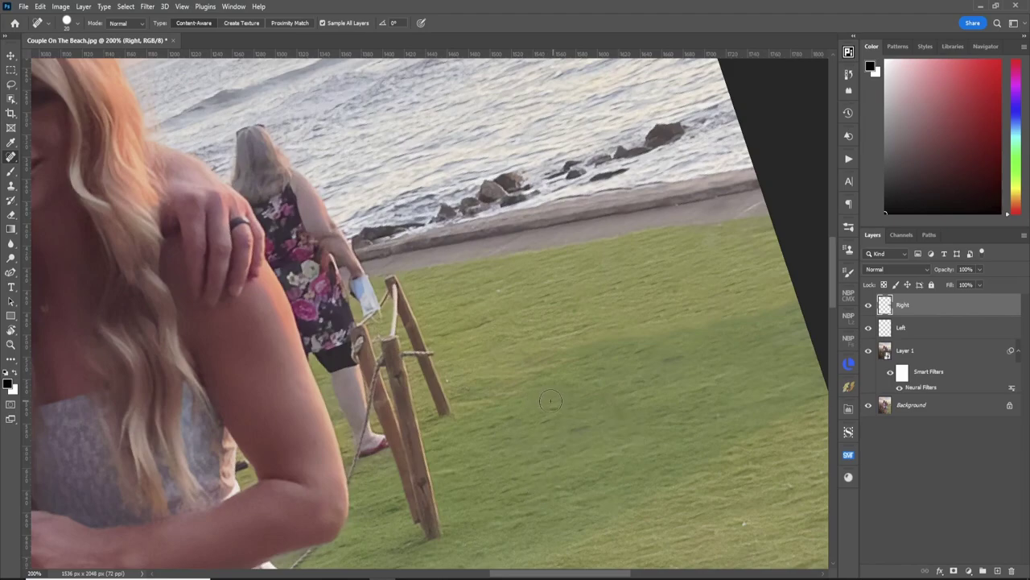
key(r)
key(Escape)
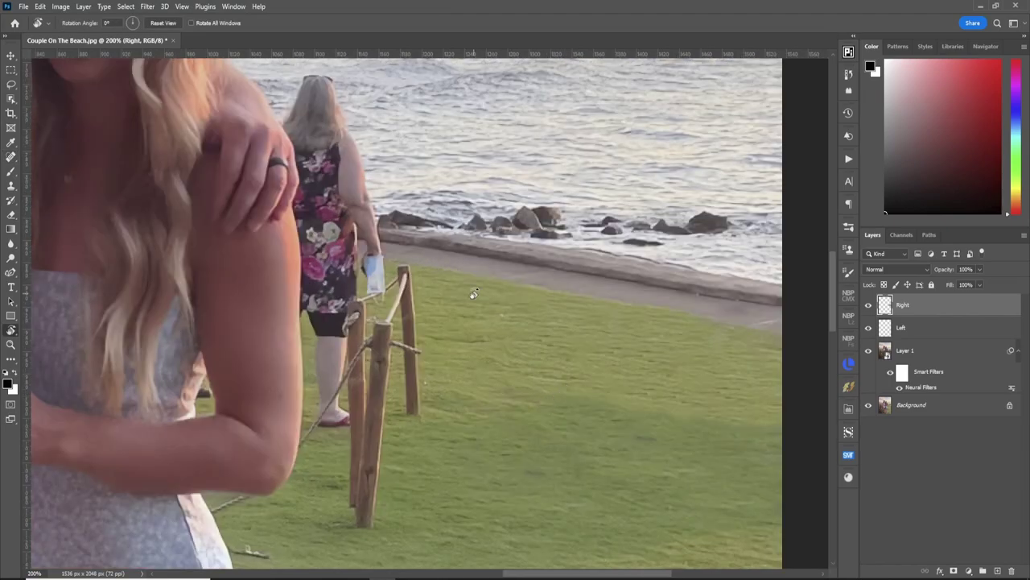
Fit the whole photo on screen and select the Object Selection Tool
key(ctrl+0)
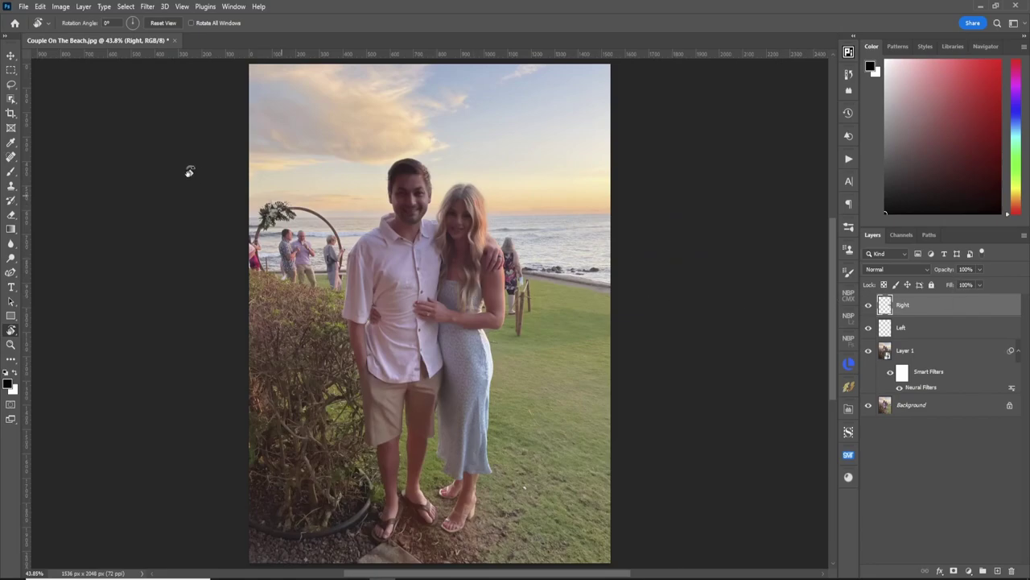
click(11, 99)
click(63, 99)
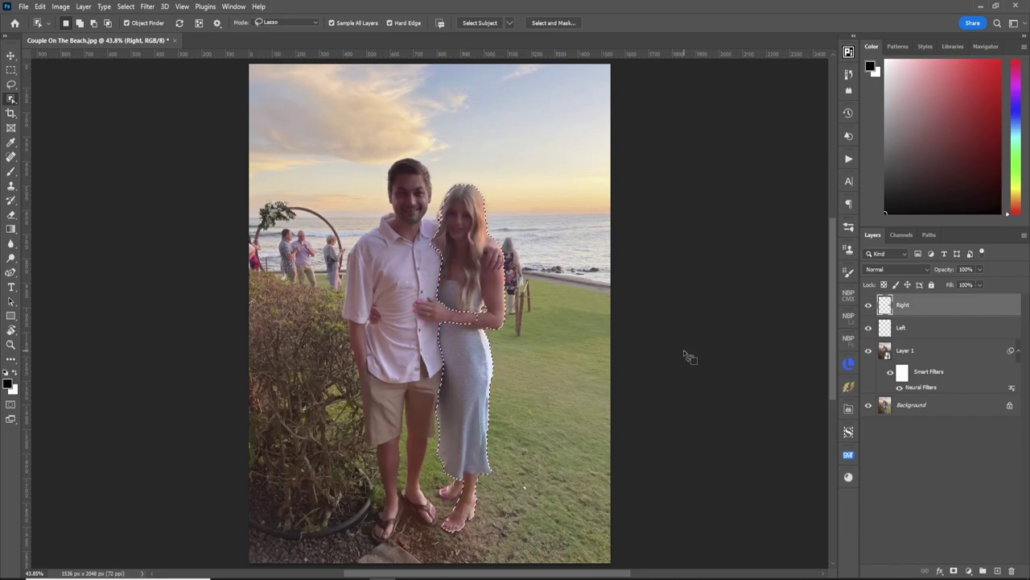
Zoom to 200% near the fence posts and scroll slightly down
key(z)
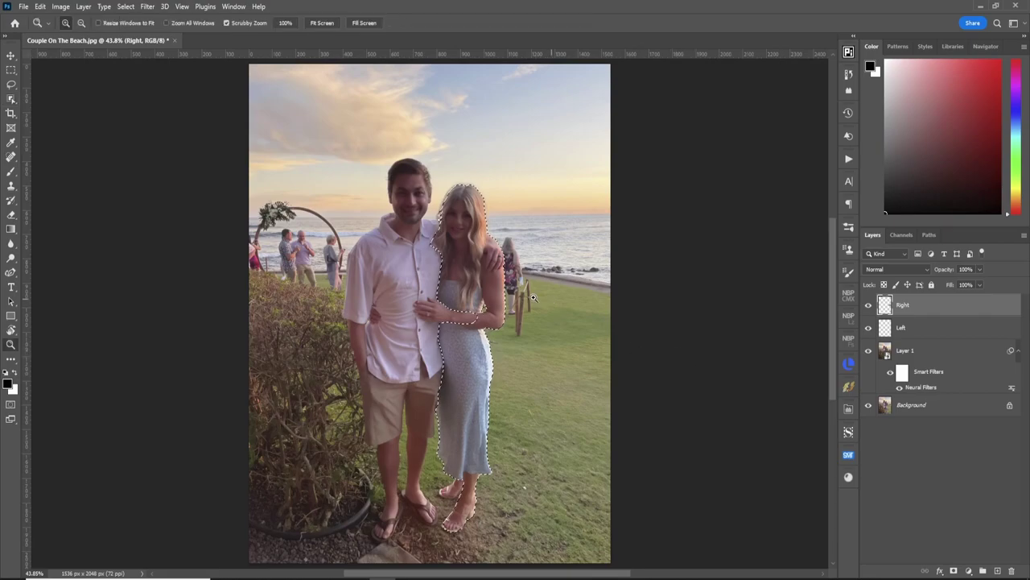
drag(527, 294, 532, 299)
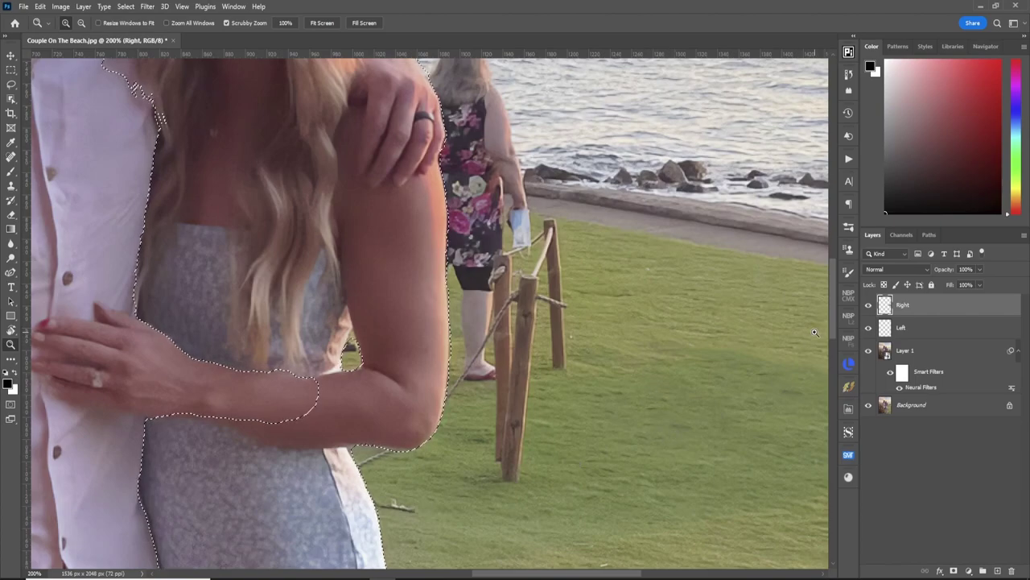
scroll(837, 326, down, 2)
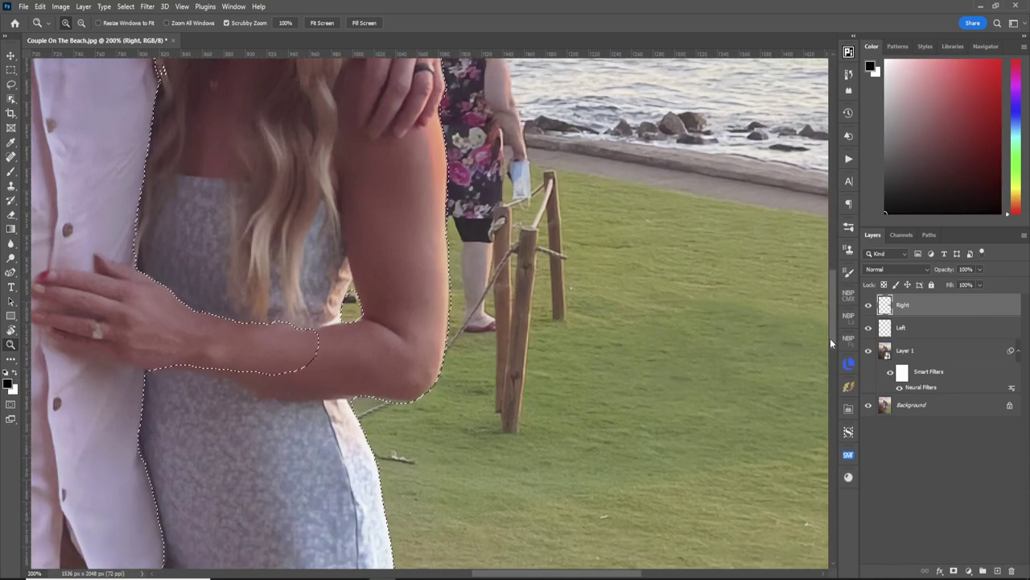
scroll(832, 342, down, 3)
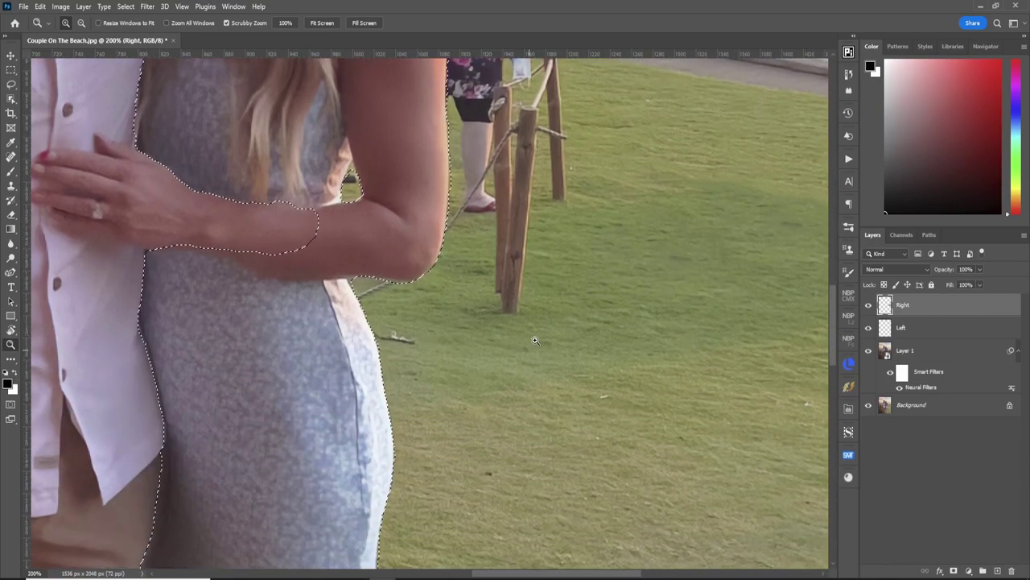
Clone grass over the small lawn stick and the base of the nearer fence post
key(s)
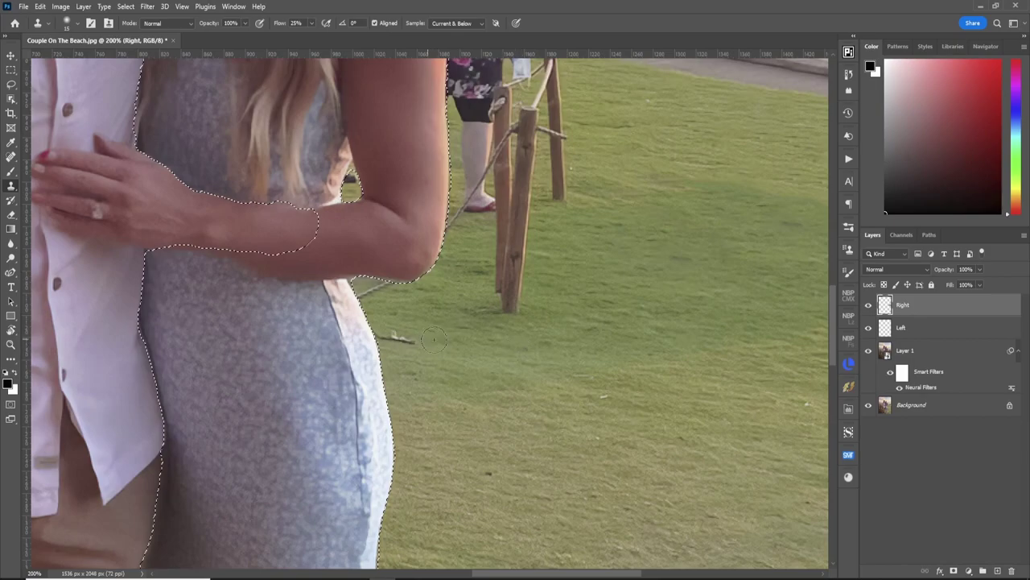
drag(434, 340, 403, 332)
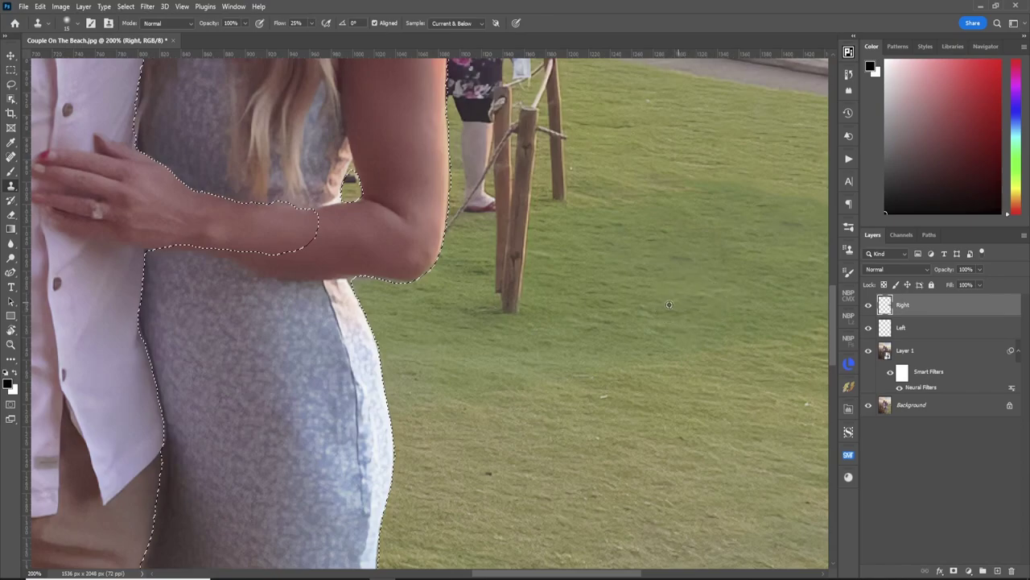
mouse_move(548, 304)
mouse_down()
mouse_move(470, 312)
mouse_move(521, 296)
mouse_move(538, 304)
mouse_move(487, 310)
mouse_move(487, 296)
mouse_move(555, 267)
mouse_move(475, 285)
mouse_move(557, 243)
mouse_move(485, 273)
mouse_move(548, 274)
mouse_move(497, 274)
mouse_move(486, 264)
mouse_move(541, 224)
mouse_up()
mouse_move(494, 254)
mouse_down()
mouse_move(543, 222)
mouse_move(487, 234)
mouse_up()
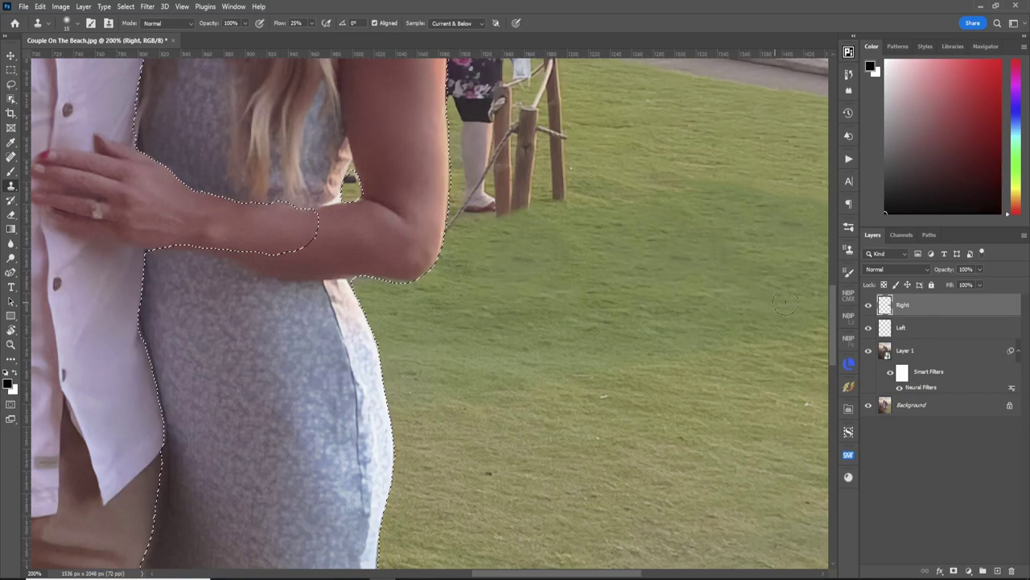
drag(834, 305, 841, 282)
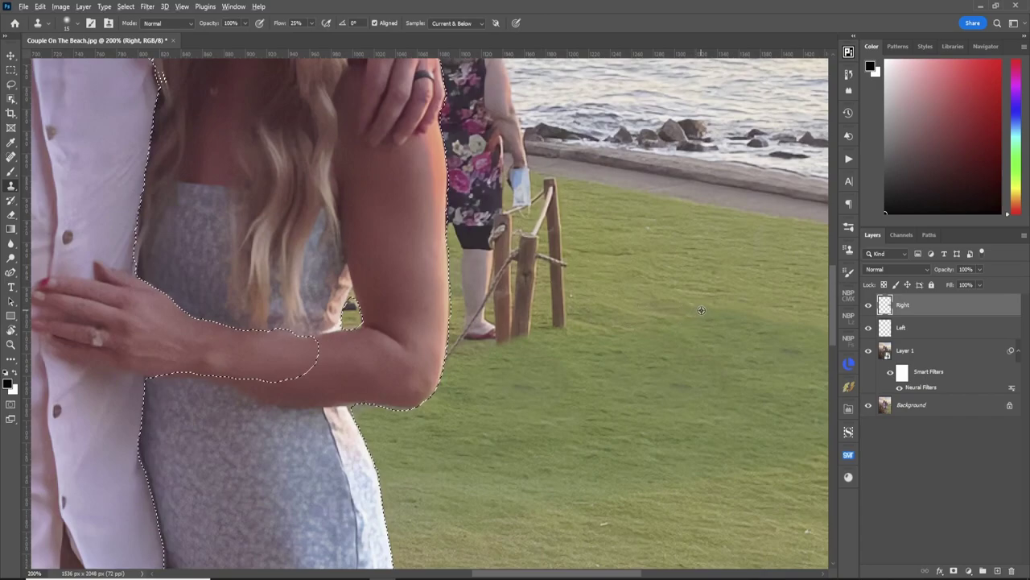
Paint cloned grass over the guest's feet and legs and the fence posts beside her
mouse_move(557, 320)
mouse_down()
mouse_move(469, 333)
mouse_move(553, 328)
mouse_move(591, 303)
mouse_move(483, 315)
mouse_up()
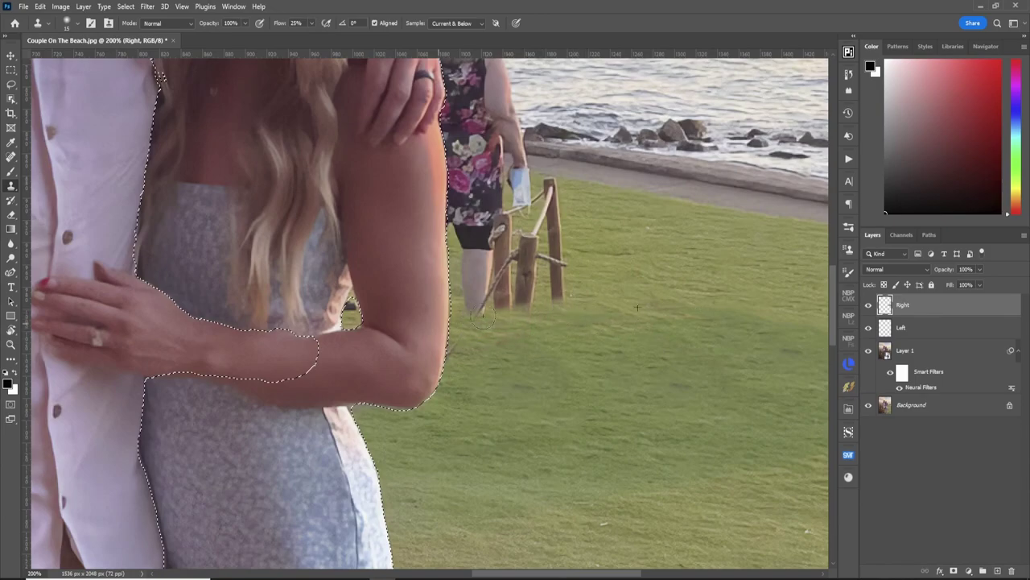
mouse_move(545, 300)
mouse_down()
mouse_move(452, 315)
mouse_move(609, 276)
mouse_move(421, 303)
mouse_move(417, 295)
mouse_move(551, 267)
mouse_move(444, 284)
mouse_move(551, 254)
mouse_move(480, 273)
mouse_move(541, 250)
mouse_move(442, 264)
mouse_move(492, 246)
mouse_up()
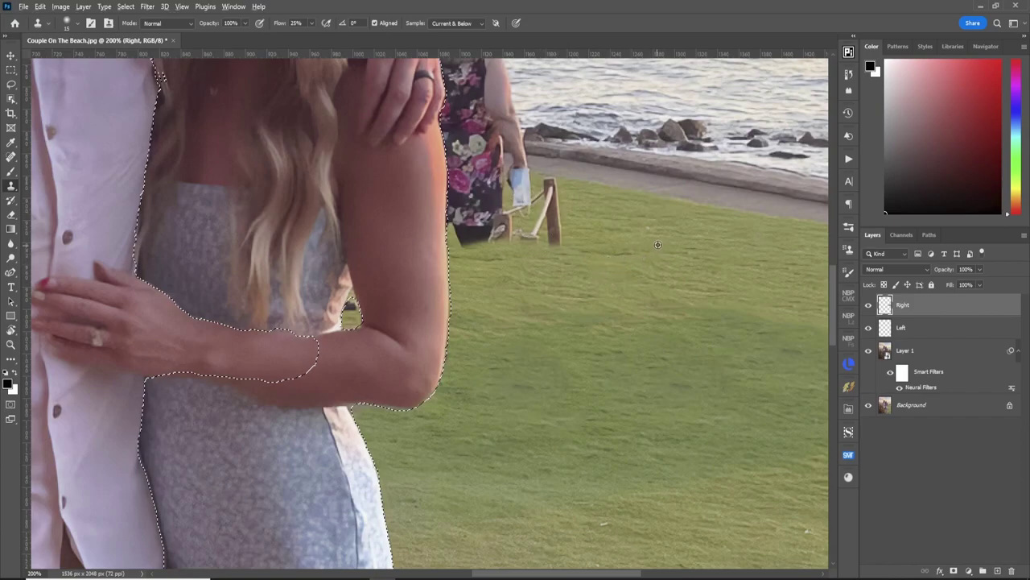
mouse_move(561, 243)
mouse_down()
mouse_move(446, 247)
mouse_move(556, 233)
mouse_move(549, 220)
mouse_move(551, 235)
mouse_move(562, 202)
mouse_up()
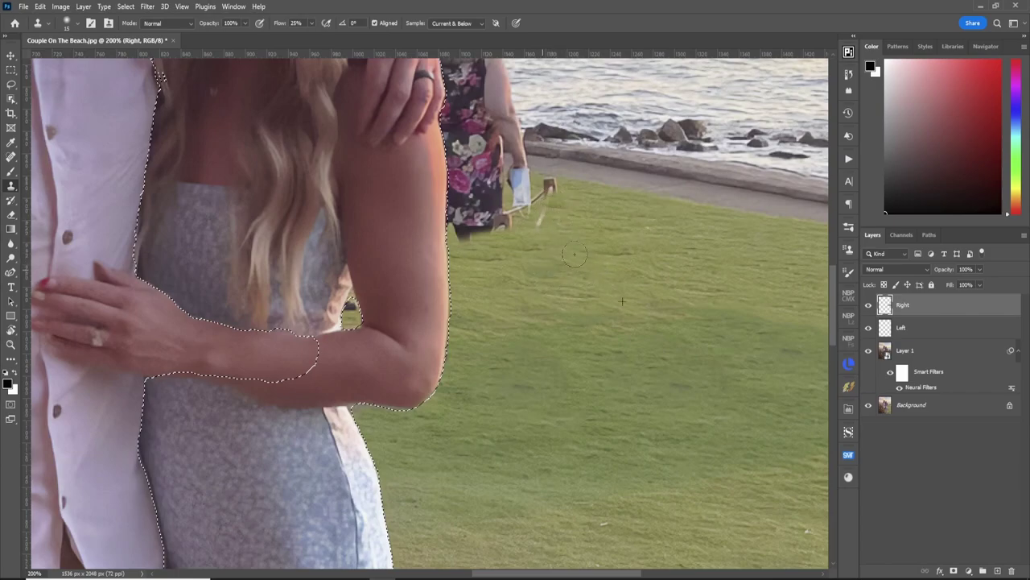
mouse_move(568, 201)
mouse_down()
mouse_move(541, 184)
mouse_move(495, 219)
mouse_move(539, 212)
mouse_up()
Cover the dark strip below her dress with cloned grass
mouse_move(480, 234)
mouse_down()
mouse_move(503, 208)
mouse_move(485, 212)
mouse_up()
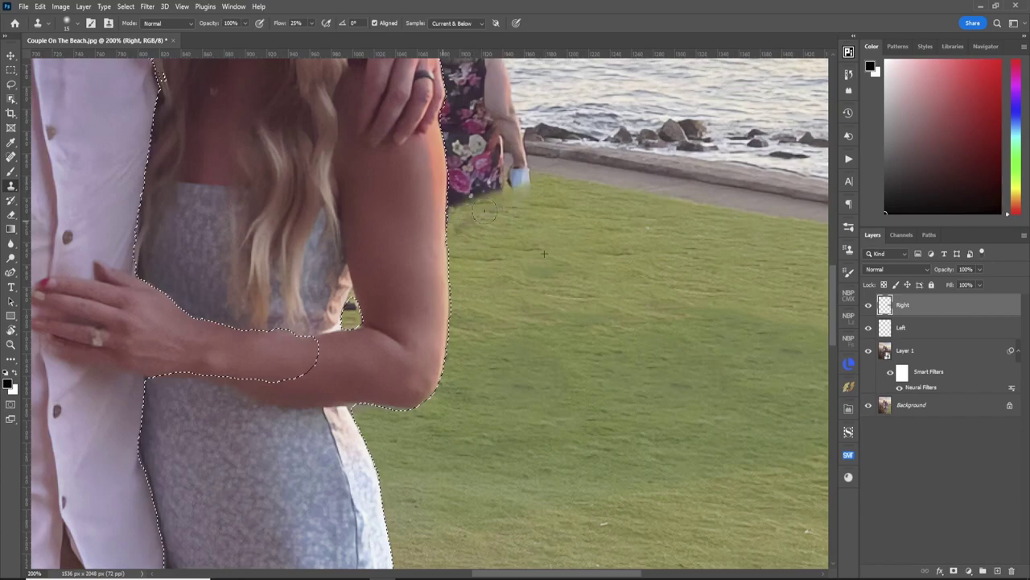
mouse_move(425, 234)
mouse_down()
mouse_move(517, 183)
mouse_move(472, 205)
mouse_up()
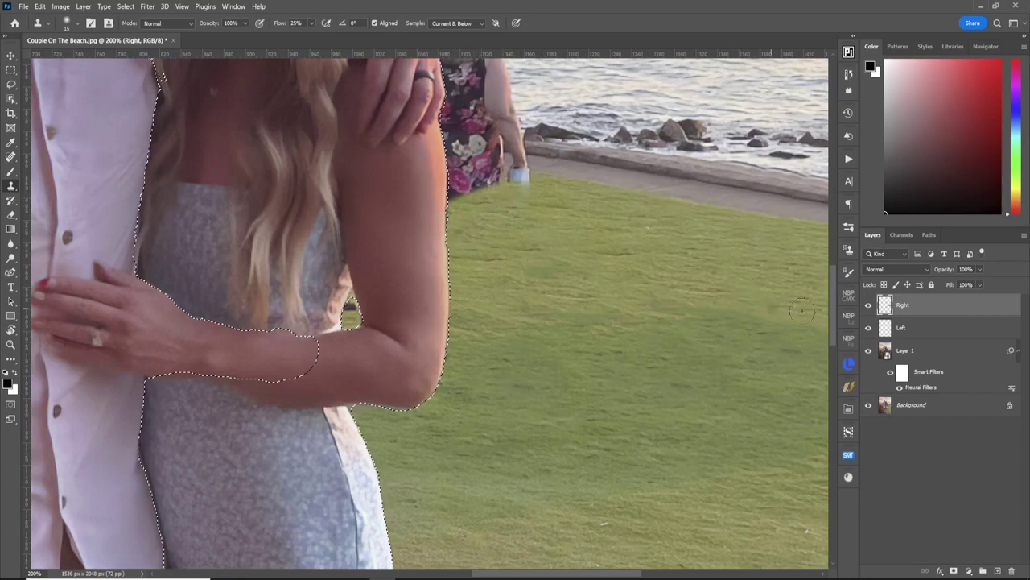
drag(833, 315, 851, 277)
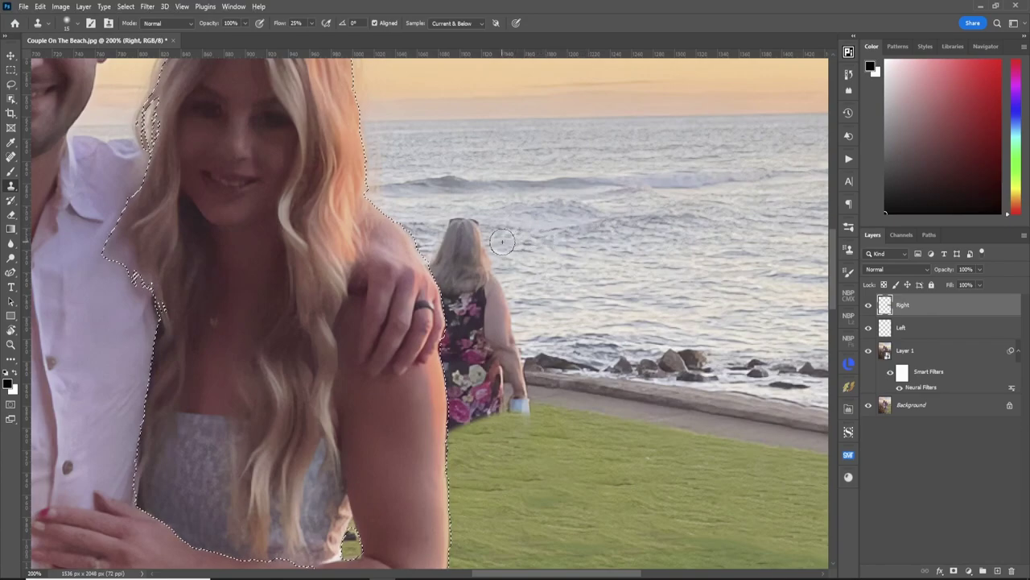
Paint sea over the guest's head and touch up the seawall edge
mouse_move(497, 241)
mouse_down()
mouse_move(425, 260)
mouse_move(508, 236)
mouse_move(428, 241)
mouse_move(479, 215)
mouse_move(424, 249)
mouse_move(425, 268)
mouse_move(528, 256)
mouse_move(433, 296)
mouse_move(497, 287)
mouse_move(504, 298)
mouse_move(460, 325)
mouse_move(537, 319)
mouse_move(471, 342)
mouse_move(524, 335)
mouse_move(494, 349)
mouse_move(458, 346)
mouse_move(480, 328)
mouse_up()
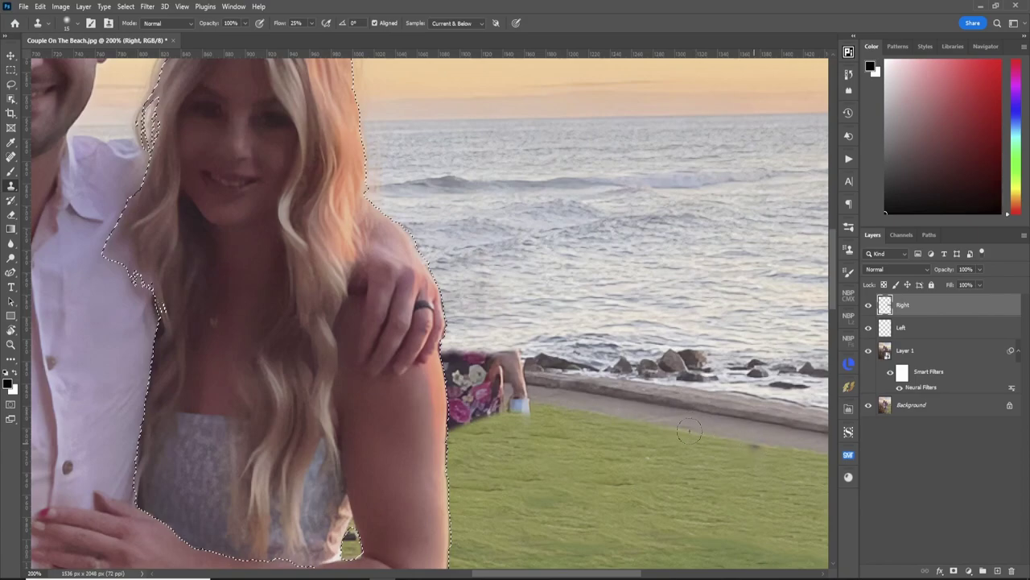
mouse_move(604, 400)
mouse_down()
mouse_move(569, 397)
mouse_move(636, 416)
mouse_move(572, 427)
mouse_up()
key(r)
drag(557, 474, 593, 481)
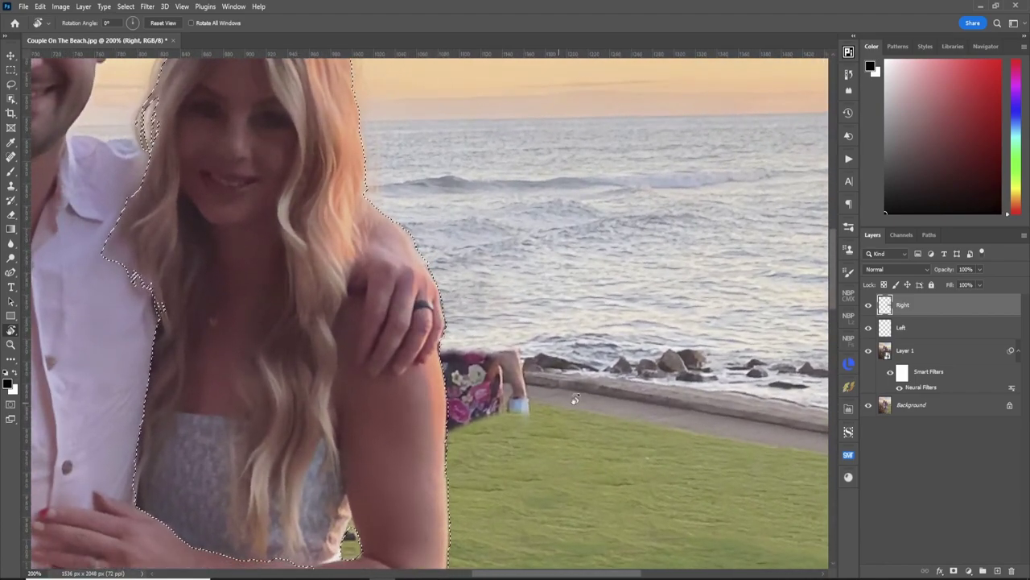
click(10, 185)
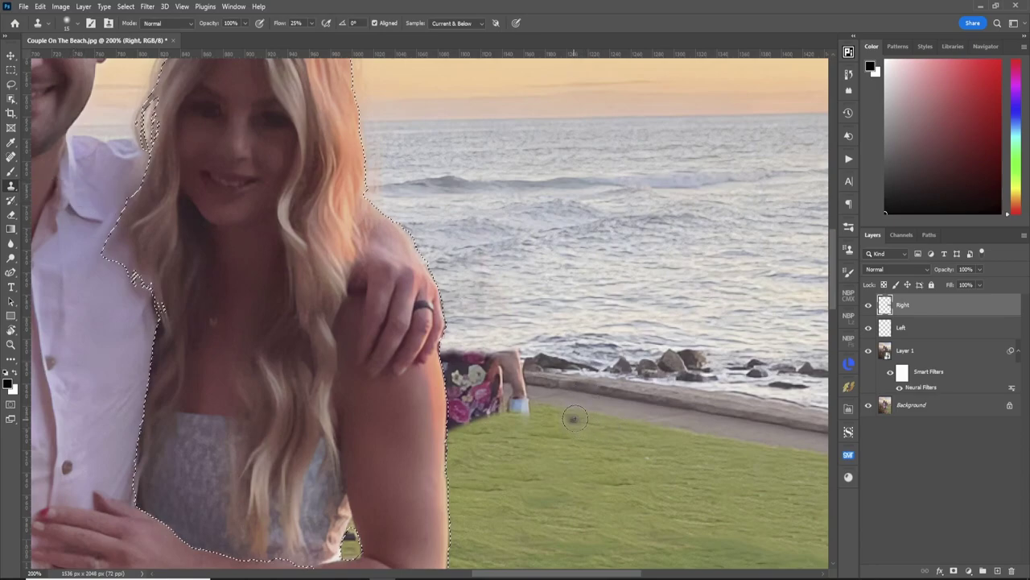
Clone grass over the white cup by the hand and the pinkish spots beside the arm
alt+click(591, 412)
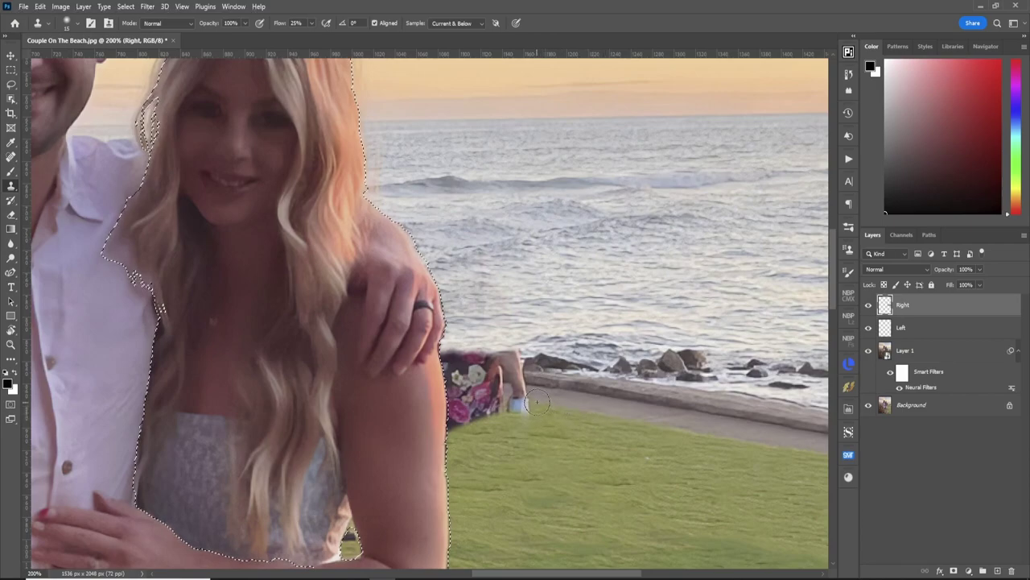
mouse_move(533, 403)
mouse_down()
mouse_move(505, 406)
mouse_move(540, 406)
mouse_move(489, 415)
mouse_move(514, 390)
mouse_move(443, 407)
mouse_move(491, 414)
mouse_move(439, 422)
mouse_move(456, 408)
mouse_move(448, 395)
mouse_move(505, 386)
mouse_up()
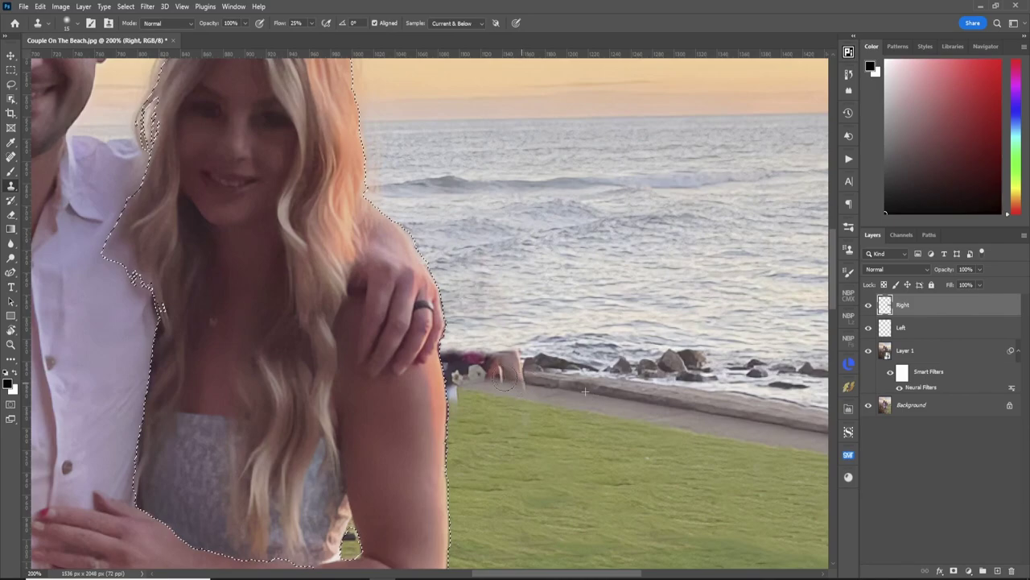
mouse_move(494, 373)
mouse_down()
mouse_move(467, 372)
mouse_move(486, 378)
mouse_move(458, 385)
mouse_up()
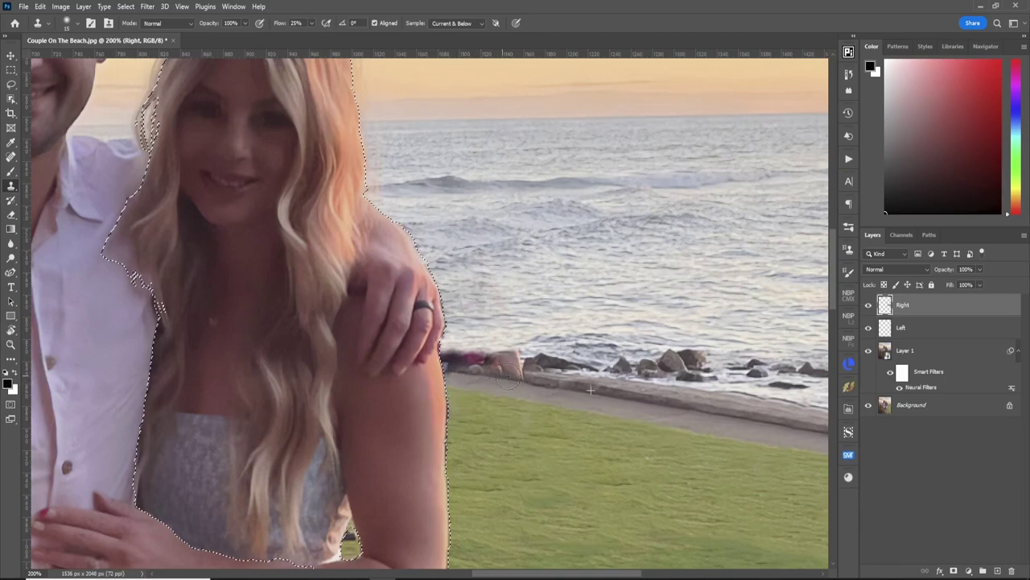
mouse_move(508, 376)
mouse_down()
mouse_move(477, 371)
mouse_move(526, 380)
mouse_move(452, 367)
mouse_move(500, 372)
mouse_move(467, 368)
mouse_move(505, 365)
mouse_move(475, 366)
mouse_move(497, 363)
mouse_move(441, 369)
mouse_move(517, 348)
mouse_move(461, 349)
mouse_up()
Paint water over the seawall rocks and retouch along the edge of the arm
drag(603, 368, 494, 355)
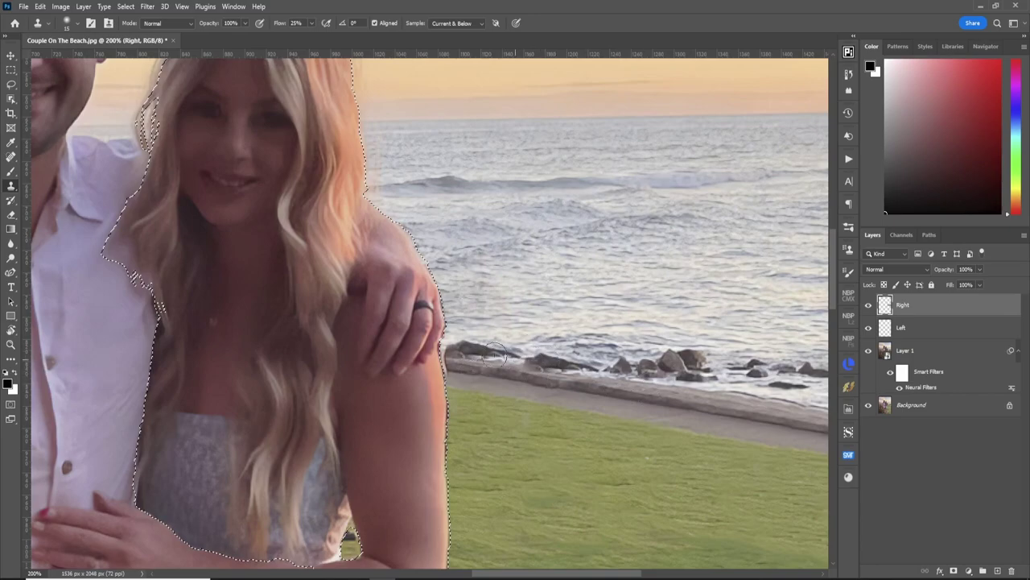
click(751, 370)
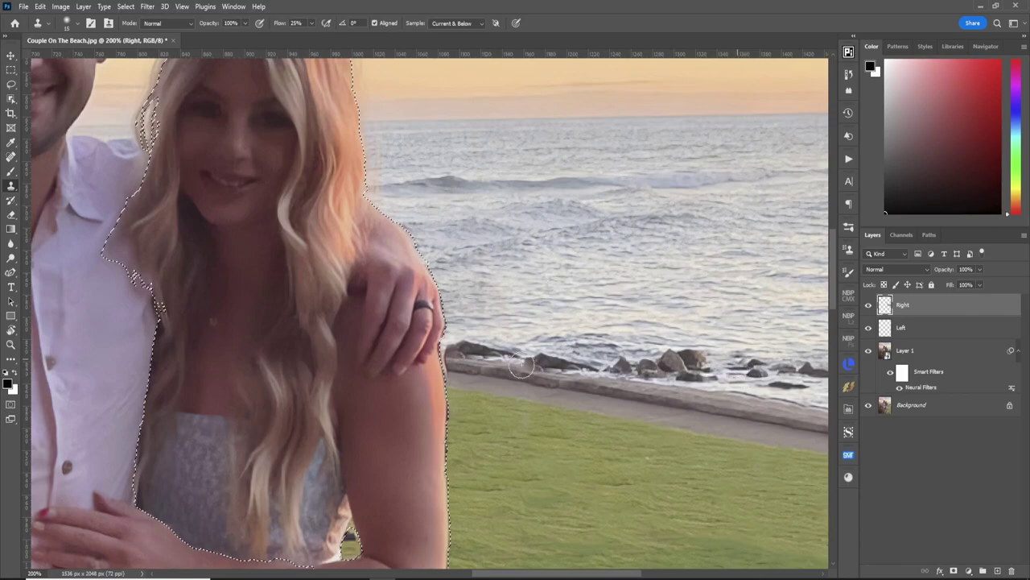
mouse_move(493, 351)
mouse_down()
mouse_move(472, 350)
mouse_move(504, 353)
mouse_move(451, 354)
mouse_up()
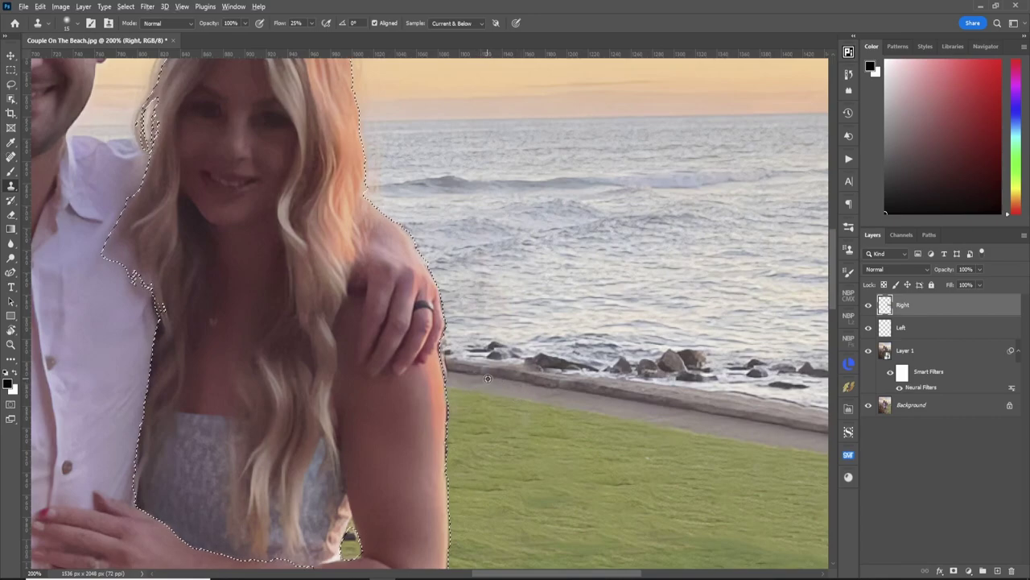
click(444, 365)
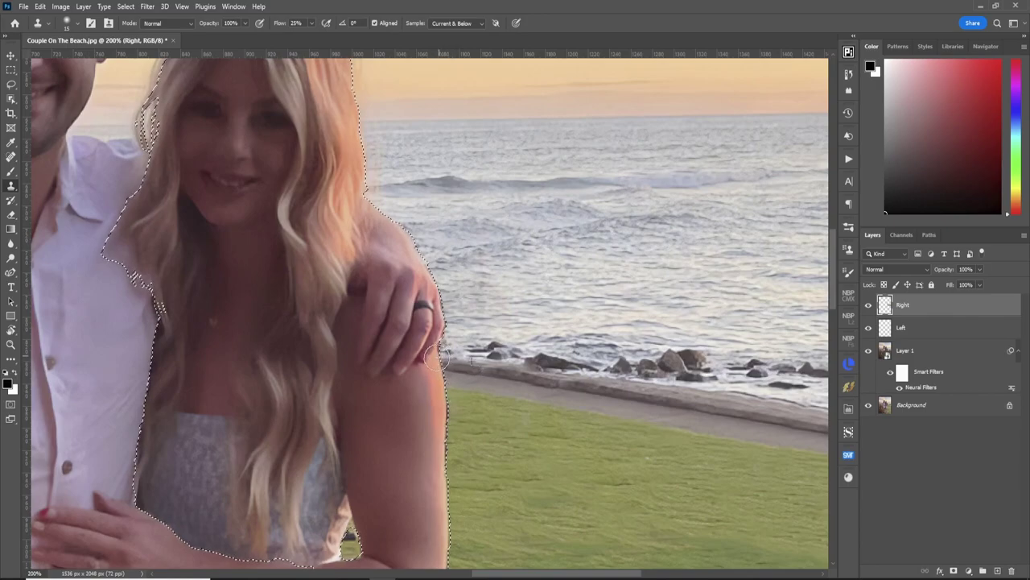
drag(443, 359, 441, 345)
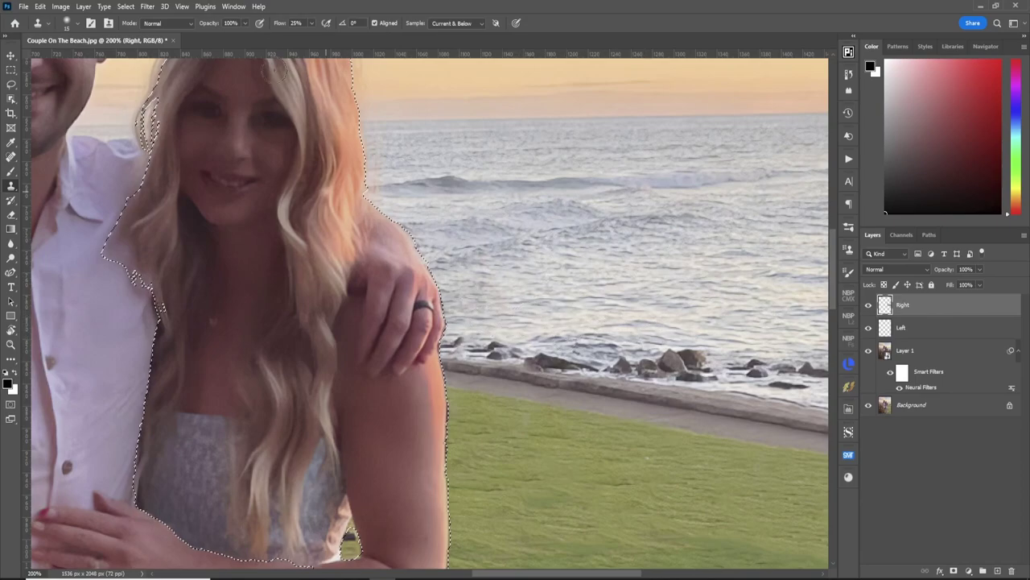
At 5% flow, blend the rocks beside her arm, then fit the photo and deselect
click(294, 23)
text(5)
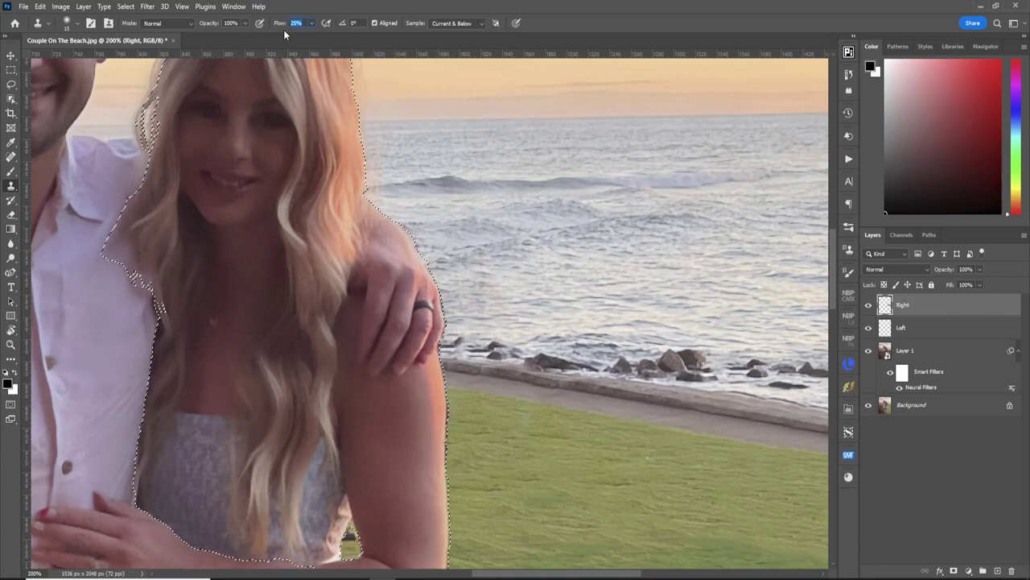
text(r)
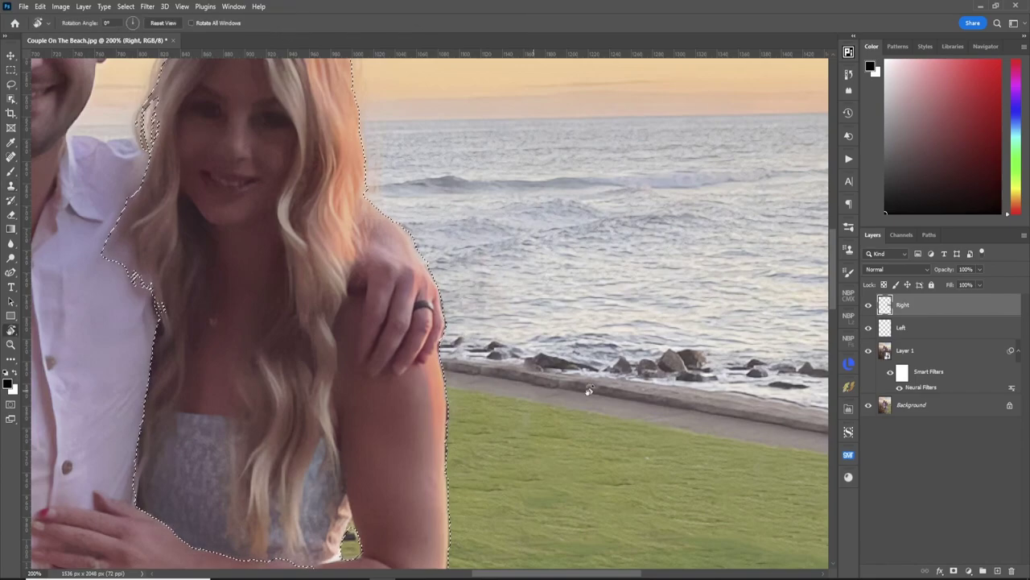
text(s)
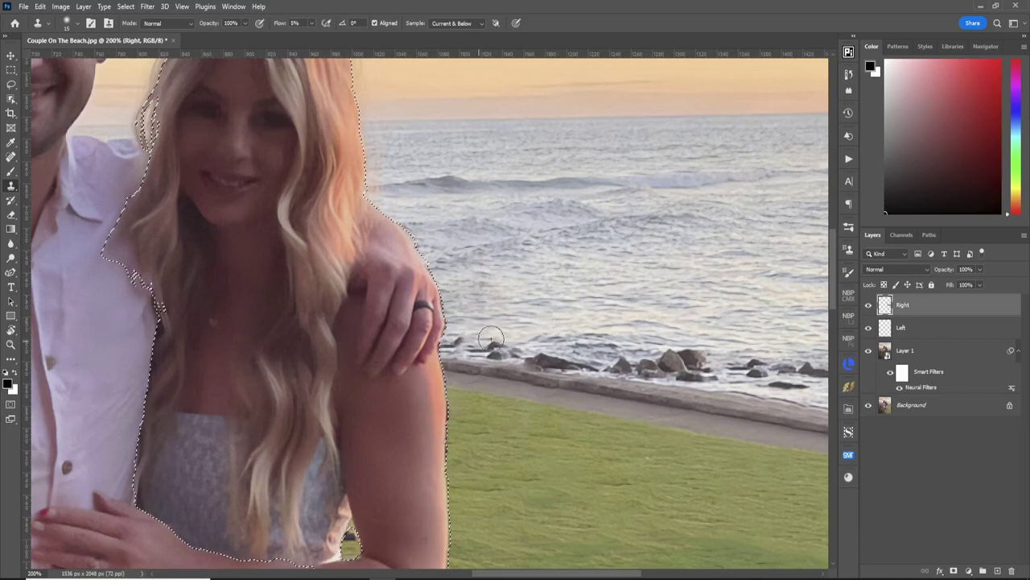
mouse_move(487, 338)
mouse_down()
mouse_move(469, 344)
mouse_move(503, 345)
mouse_move(490, 328)
mouse_move(455, 338)
mouse_up()
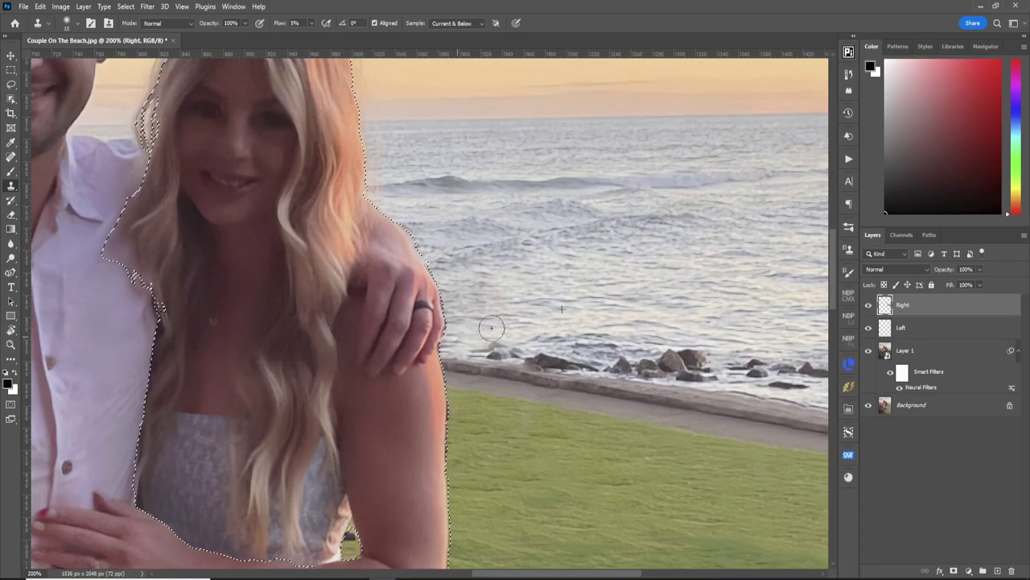
key(ctrl+0)
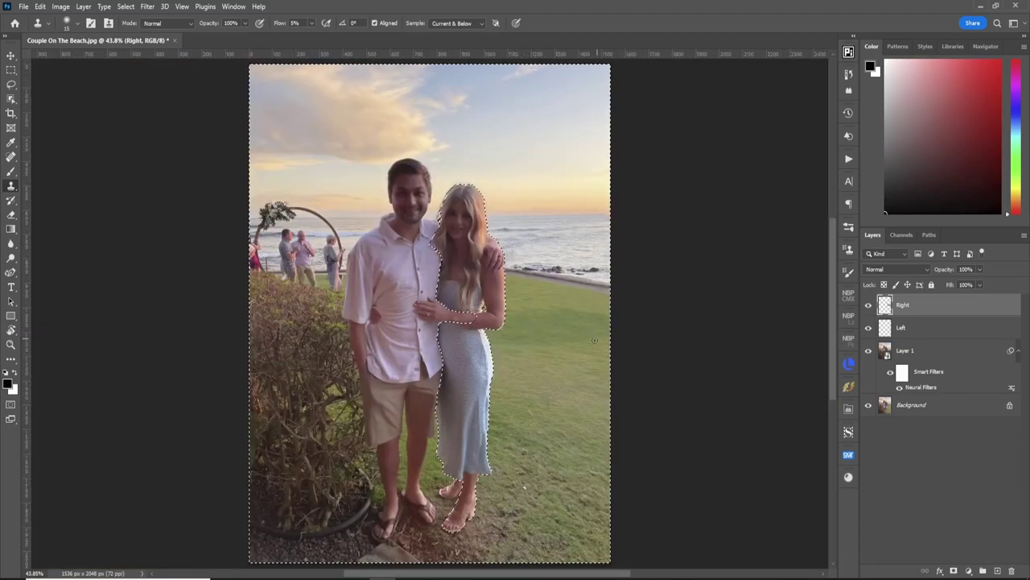
key(ctrl+d)
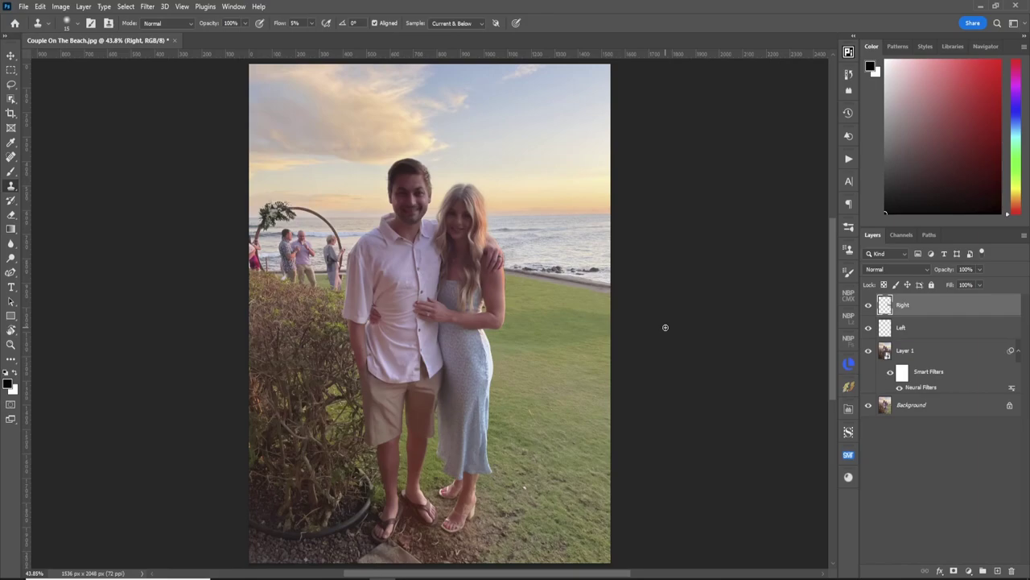
Select the Left layer, zoom to 100% on the arch and enlarge the Clone Stamp brush
click(952, 330)
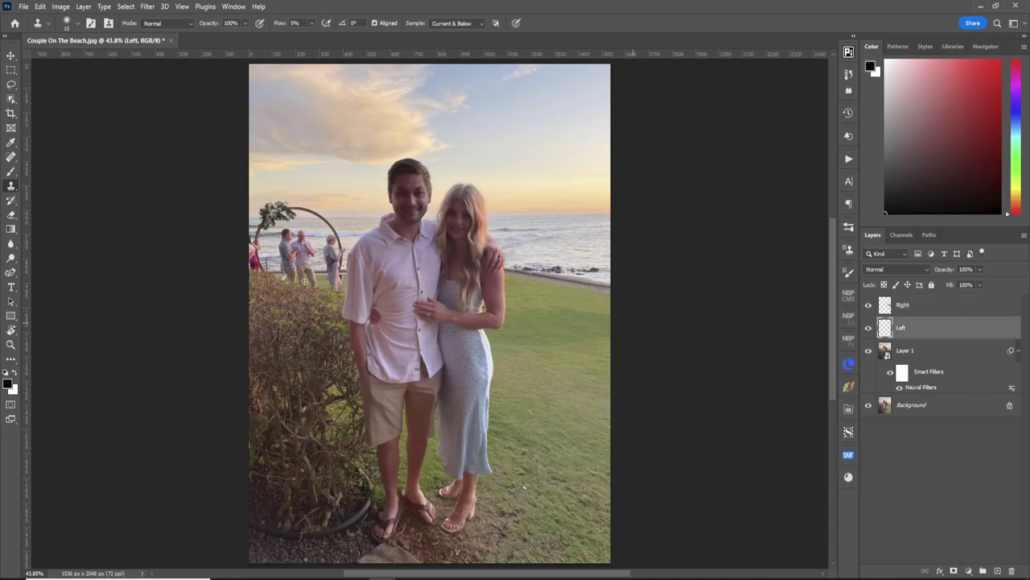
key(z)
alt+click(305, 243)
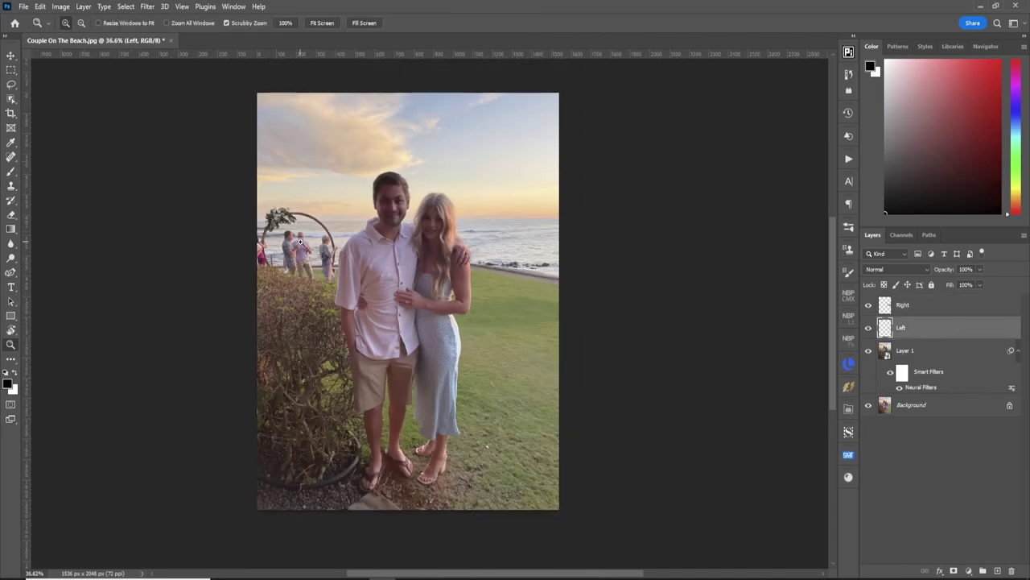
click(303, 242)
click(303, 242)
click(303, 242)
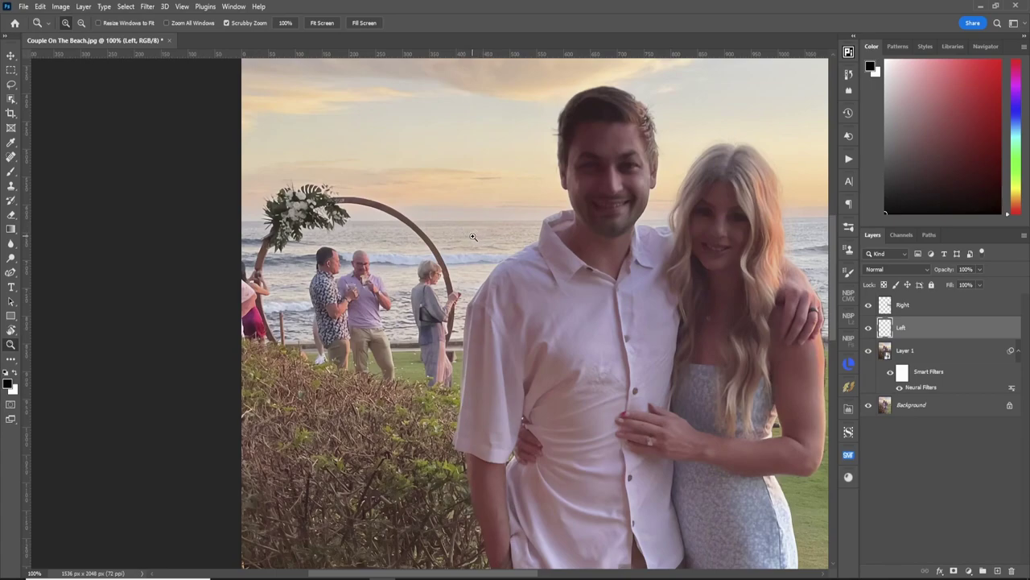
key(s)
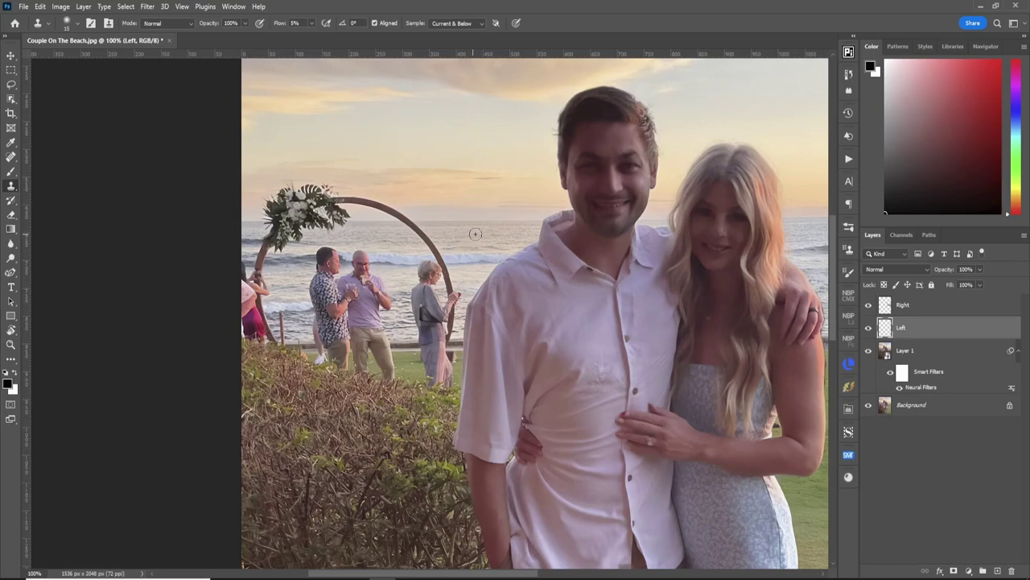
key(bracketright)
Paint sky over the arch's top segment, its right end and the remaining streak
drag(365, 223, 425, 210)
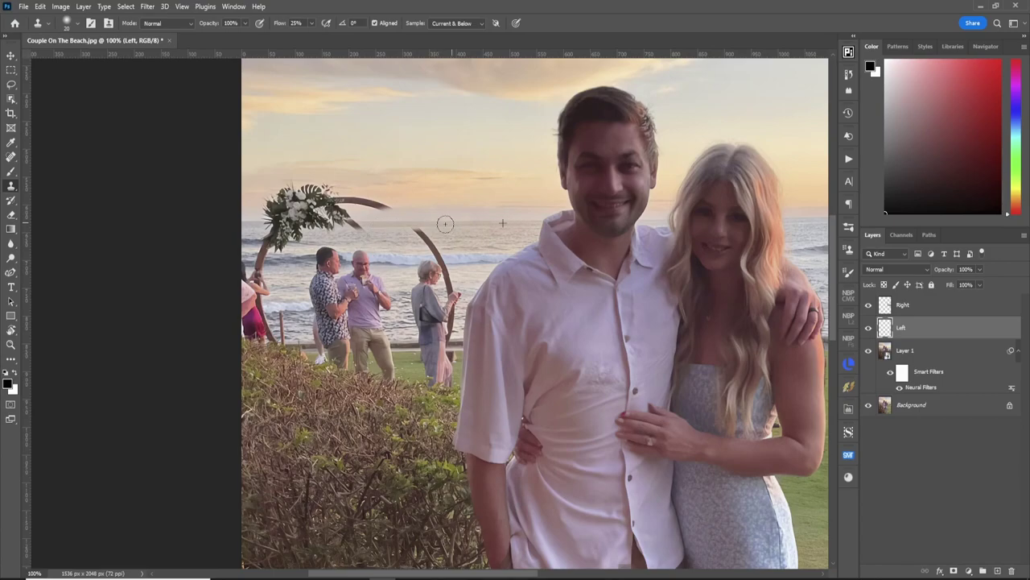
mouse_move(456, 232)
mouse_down()
mouse_move(404, 245)
mouse_move(423, 246)
mouse_up()
mouse_move(378, 207)
mouse_down()
mouse_move(356, 202)
mouse_move(406, 199)
mouse_move(338, 203)
mouse_up()
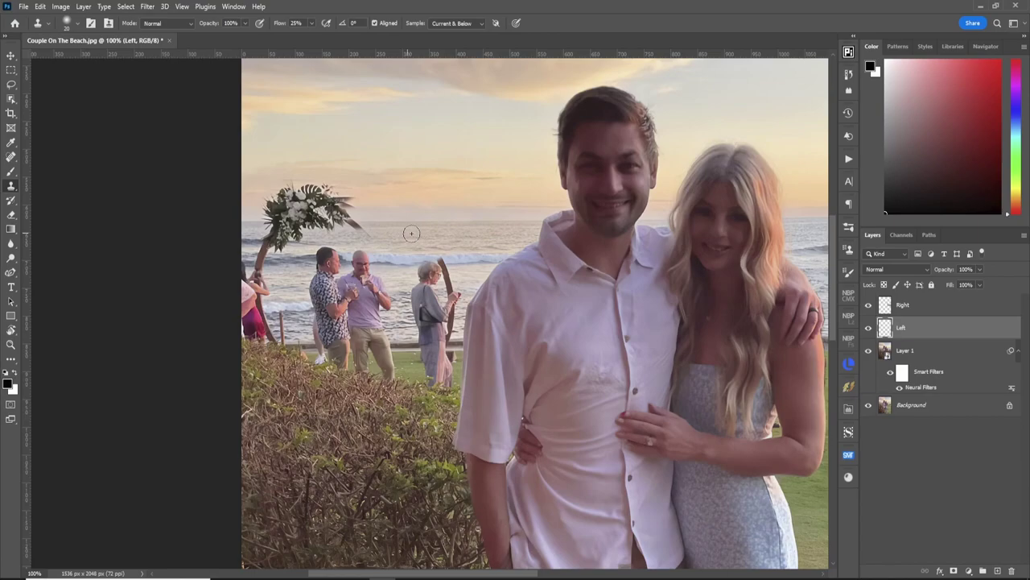
key(z)
click(413, 232)
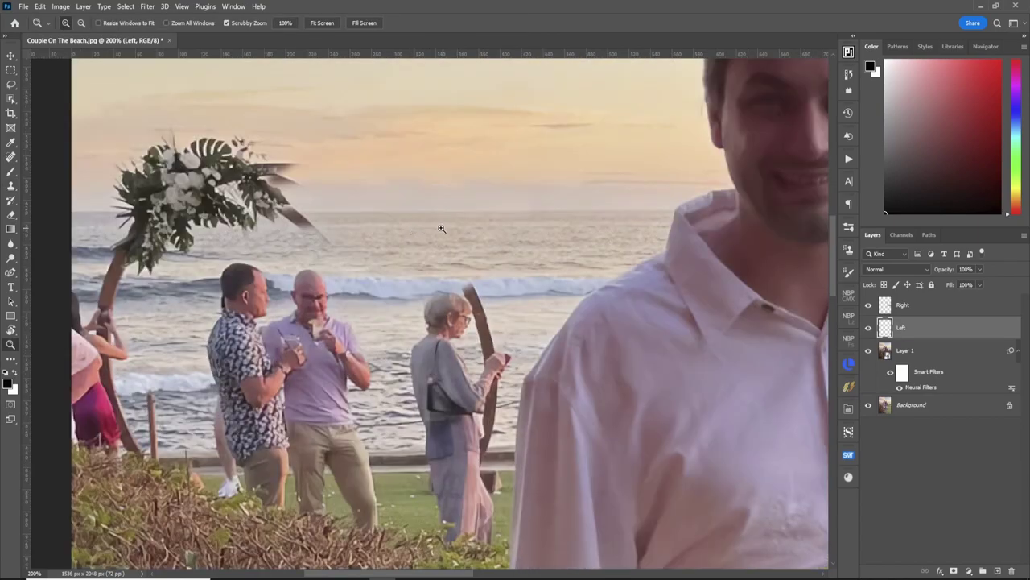
key(s)
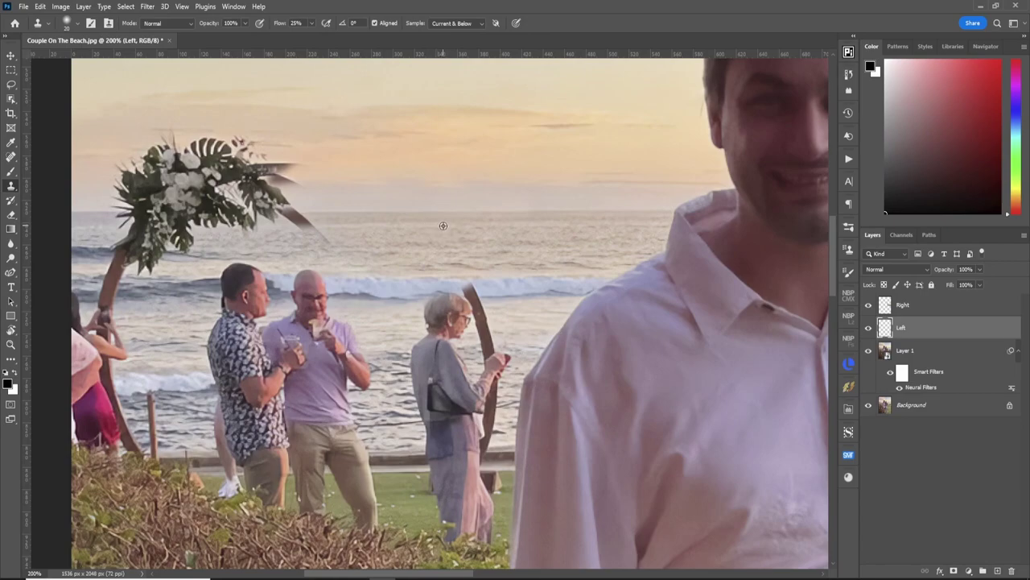
mouse_move(298, 216)
mouse_down()
mouse_move(342, 238)
mouse_move(341, 221)
mouse_move(293, 220)
mouse_move(329, 217)
mouse_move(210, 218)
mouse_move(325, 186)
mouse_move(205, 192)
mouse_move(300, 162)
mouse_move(194, 193)
mouse_move(310, 178)
mouse_move(301, 163)
mouse_move(318, 150)
mouse_move(175, 160)
mouse_move(257, 133)
mouse_move(167, 172)
mouse_move(209, 157)
mouse_move(291, 153)
mouse_move(275, 188)
mouse_move(211, 193)
mouse_move(203, 177)
mouse_move(256, 150)
mouse_move(171, 141)
mouse_move(262, 137)
mouse_move(311, 162)
mouse_move(305, 173)
mouse_move(278, 182)
mouse_up()
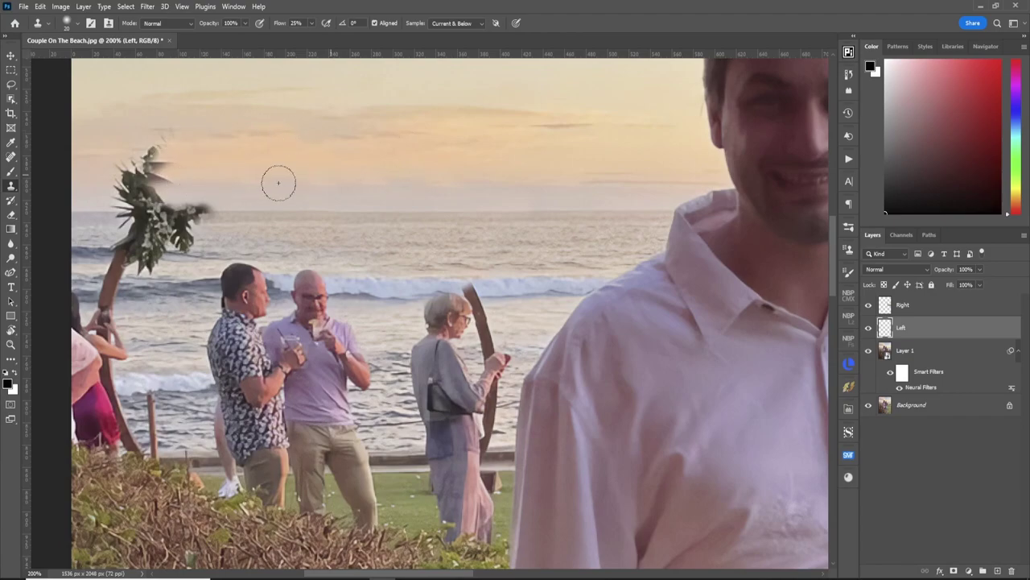
Clone horizon sky over the palm leaves and upper floral decoration
alt+click(383, 219)
mouse_move(222, 212)
mouse_down()
mouse_move(172, 210)
mouse_move(240, 205)
mouse_move(152, 200)
mouse_move(187, 186)
mouse_move(116, 192)
mouse_move(200, 162)
mouse_move(101, 193)
mouse_move(162, 145)
mouse_move(160, 123)
mouse_move(123, 186)
mouse_move(195, 171)
mouse_move(141, 166)
mouse_up()
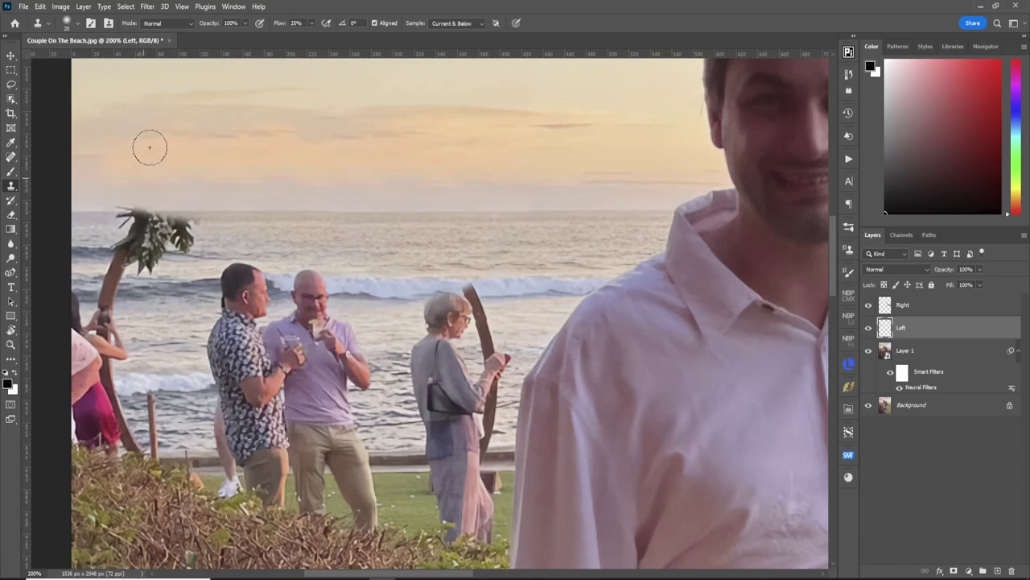
mouse_move(138, 229)
mouse_down()
mouse_move(188, 207)
mouse_move(102, 202)
mouse_move(92, 214)
mouse_move(214, 212)
mouse_move(97, 242)
mouse_move(161, 241)
mouse_move(189, 231)
mouse_move(86, 233)
mouse_move(220, 222)
mouse_move(70, 212)
mouse_move(277, 225)
mouse_move(352, 215)
mouse_move(199, 230)
mouse_up()
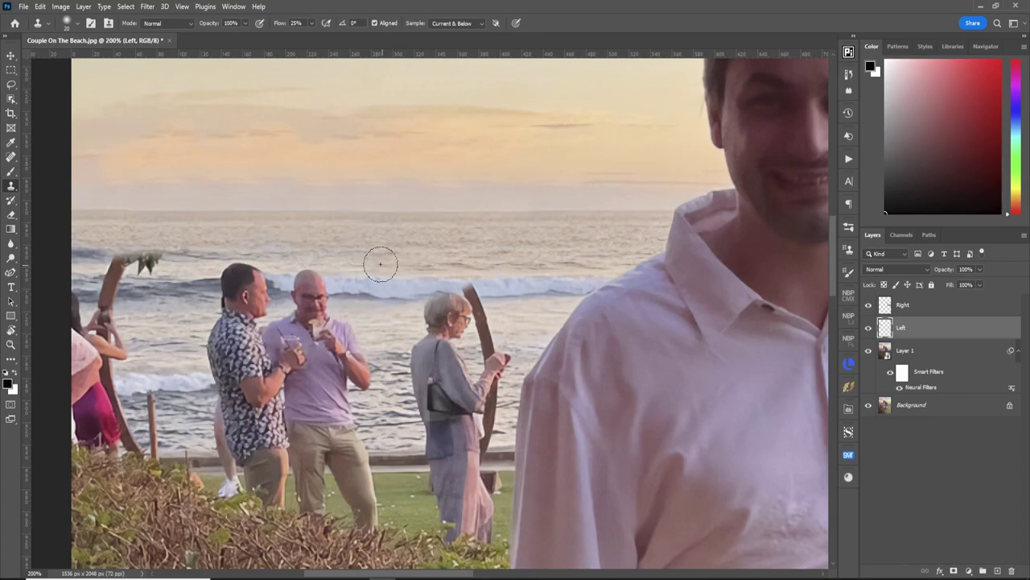
key(ctrl+0)
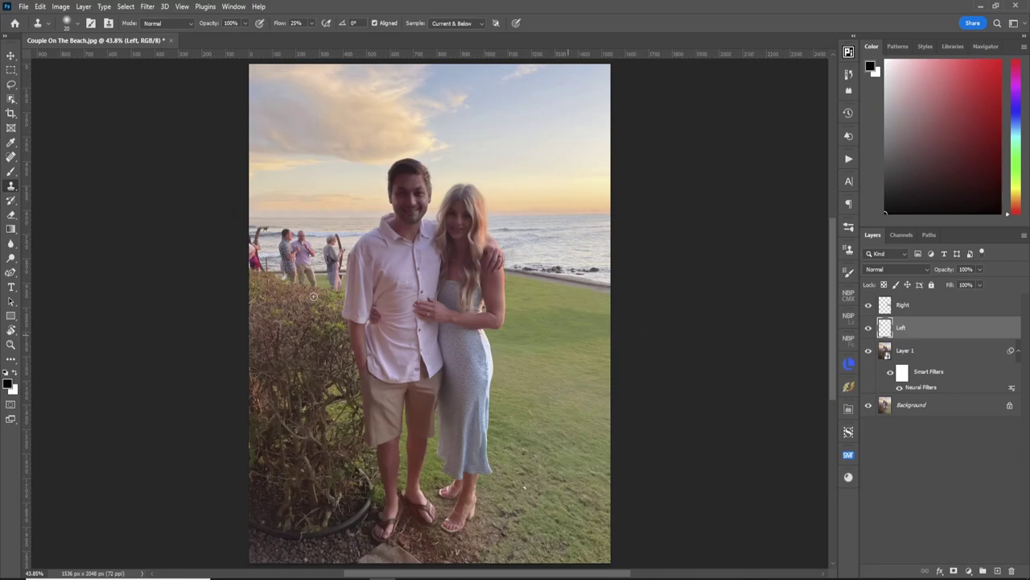
Zoom in on the guests, set the clone brush to 15, and paint sea over the post top
key(z)
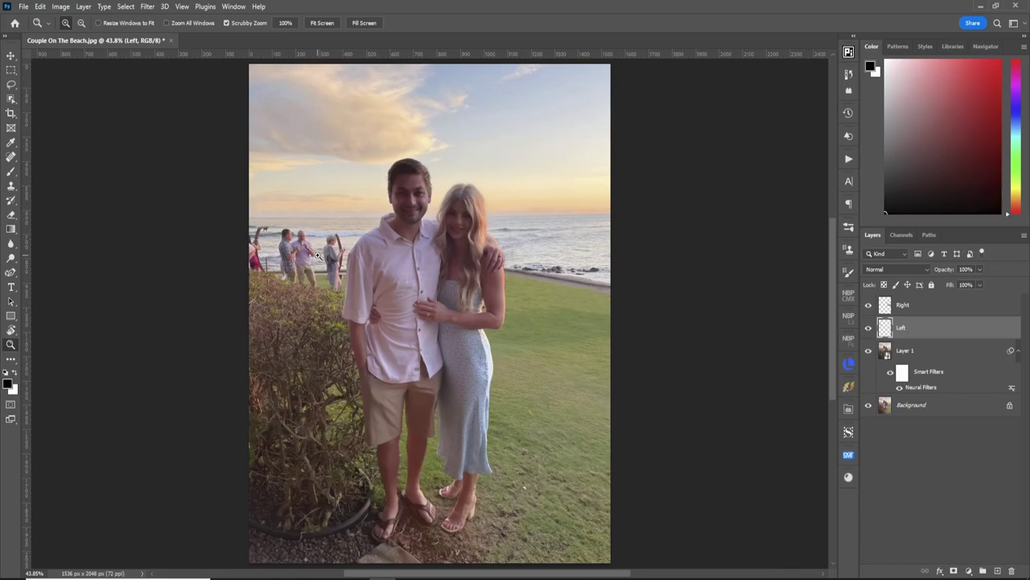
click(318, 256)
click(314, 264)
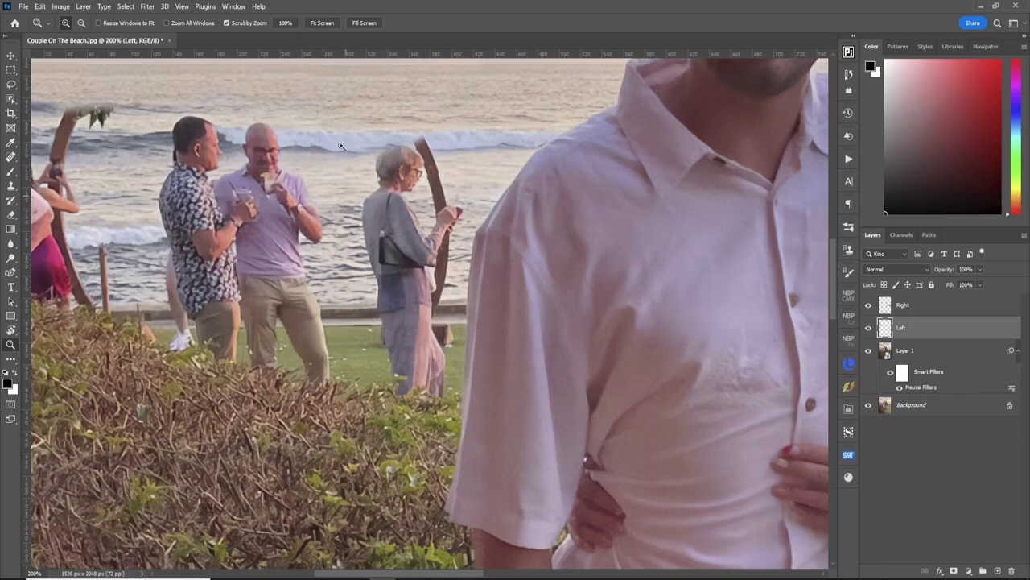
key(s)
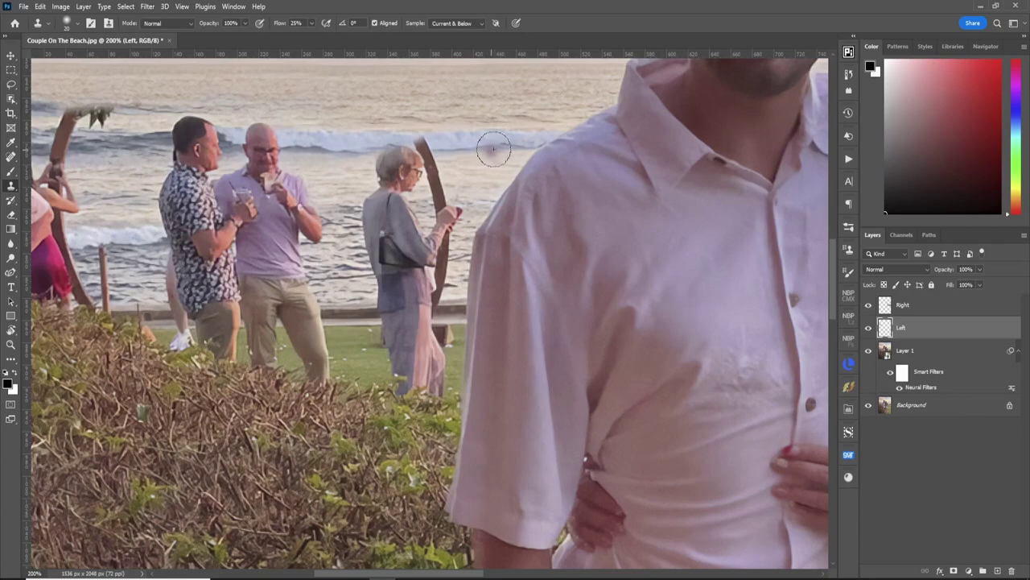
key(bracketleft)
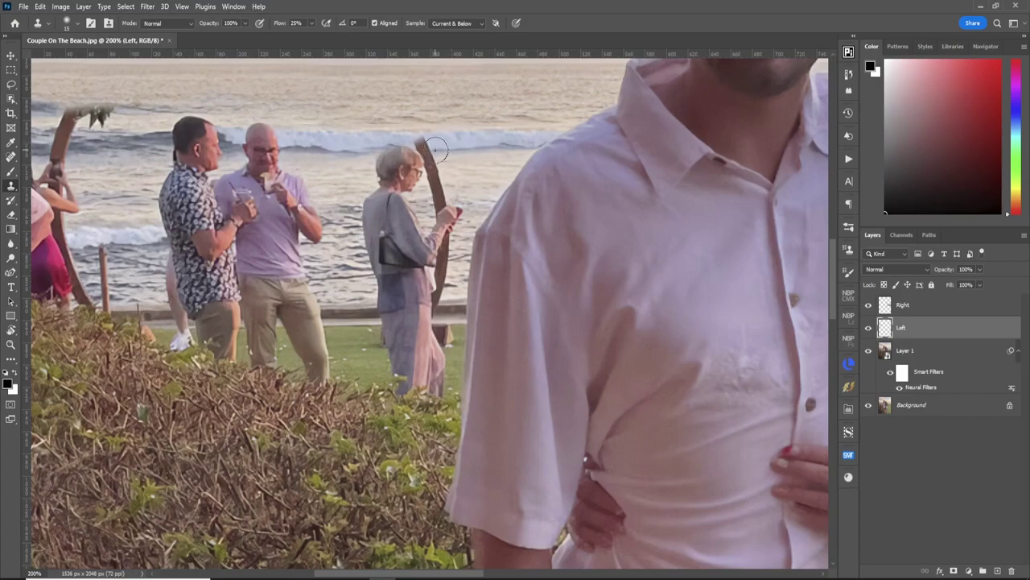
mouse_move(435, 149)
mouse_down()
mouse_move(369, 167)
mouse_move(437, 159)
mouse_move(407, 168)
mouse_move(434, 176)
mouse_move(438, 165)
mouse_move(416, 189)
mouse_move(436, 170)
mouse_move(388, 186)
mouse_move(449, 169)
mouse_move(412, 184)
mouse_move(432, 192)
mouse_move(447, 186)
mouse_move(400, 187)
mouse_move(484, 183)
mouse_move(438, 195)
mouse_up()
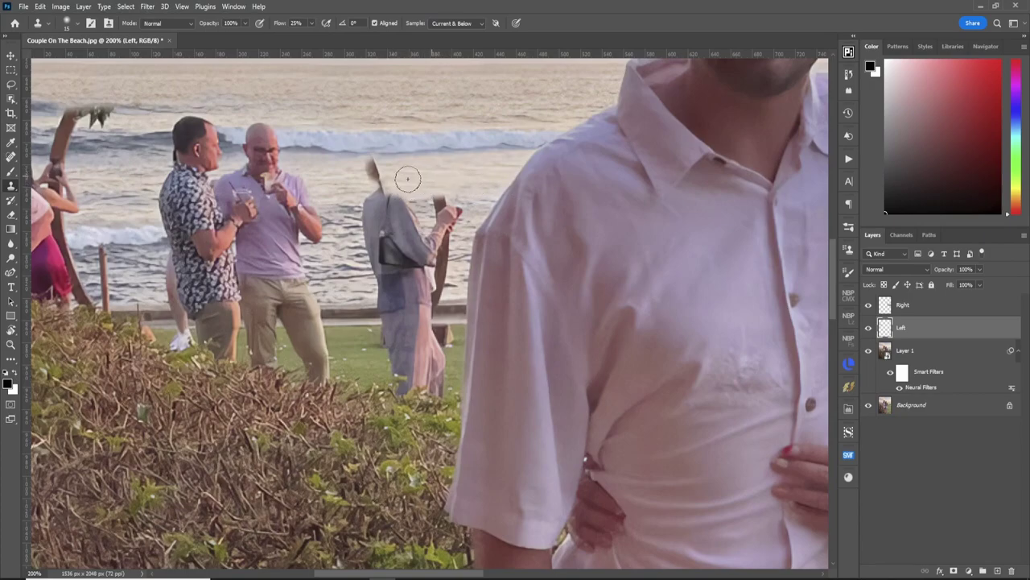
Paint sea over the older woman's hair and head
mouse_move(380, 184)
mouse_down()
mouse_move(409, 175)
mouse_move(363, 170)
mouse_move(412, 179)
mouse_move(350, 168)
mouse_move(370, 161)
mouse_move(357, 164)
mouse_move(398, 173)
mouse_up()
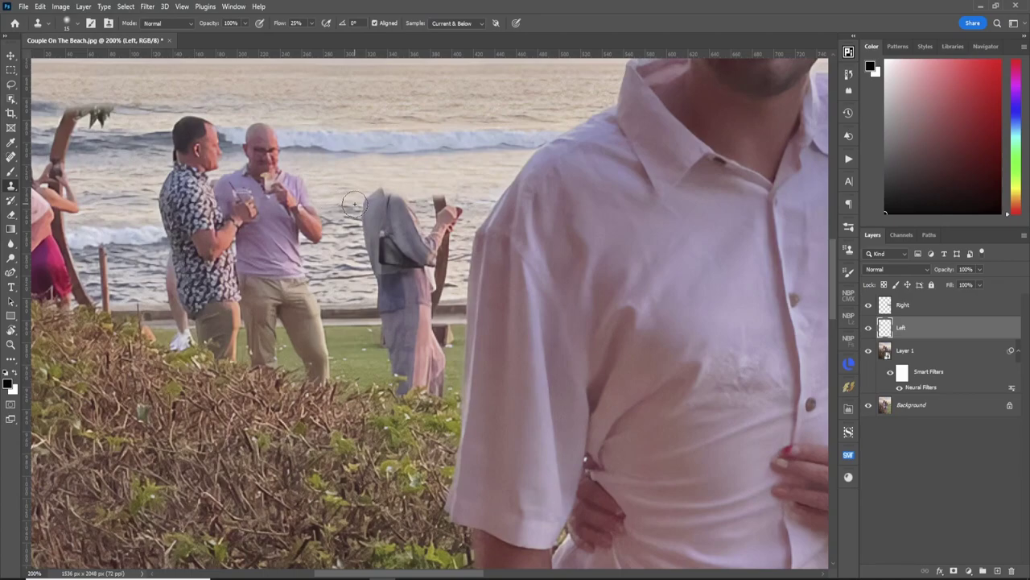
mouse_move(354, 205)
mouse_down()
mouse_move(404, 194)
mouse_move(369, 194)
mouse_move(393, 189)
mouse_move(354, 206)
mouse_move(385, 211)
mouse_move(360, 221)
mouse_move(396, 213)
mouse_move(365, 237)
mouse_move(409, 231)
mouse_move(358, 255)
mouse_move(407, 254)
mouse_move(356, 280)
mouse_move(384, 293)
mouse_up()
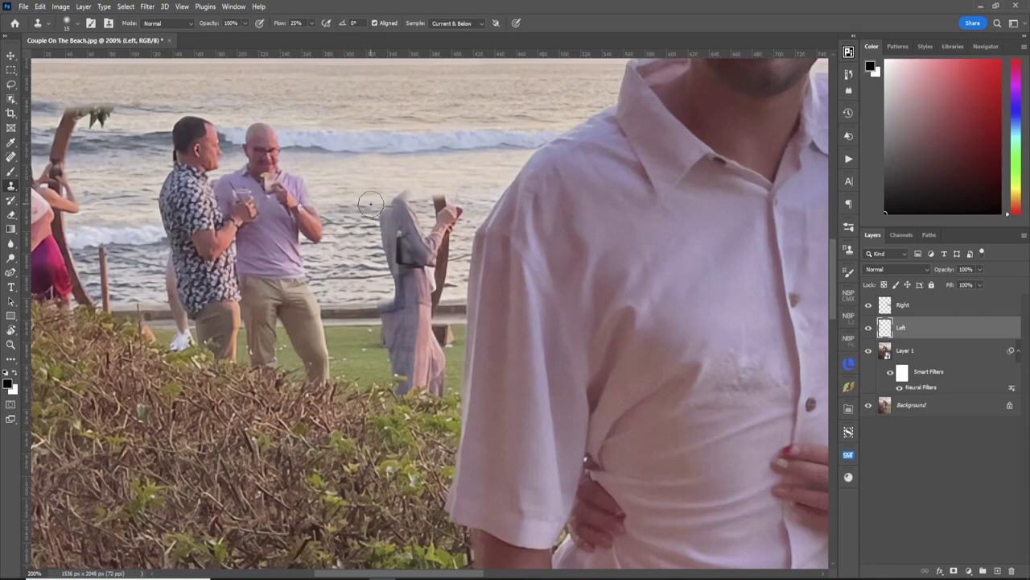
mouse_move(377, 203)
mouse_down()
mouse_move(442, 197)
mouse_move(373, 223)
mouse_move(421, 223)
mouse_move(372, 244)
mouse_move(427, 240)
mouse_move(392, 240)
mouse_move(360, 207)
mouse_move(367, 240)
mouse_move(345, 251)
mouse_move(392, 258)
mouse_move(363, 275)
mouse_move(408, 270)
mouse_move(423, 273)
mouse_move(398, 284)
mouse_move(435, 290)
mouse_move(380, 295)
mouse_move(440, 279)
mouse_up()
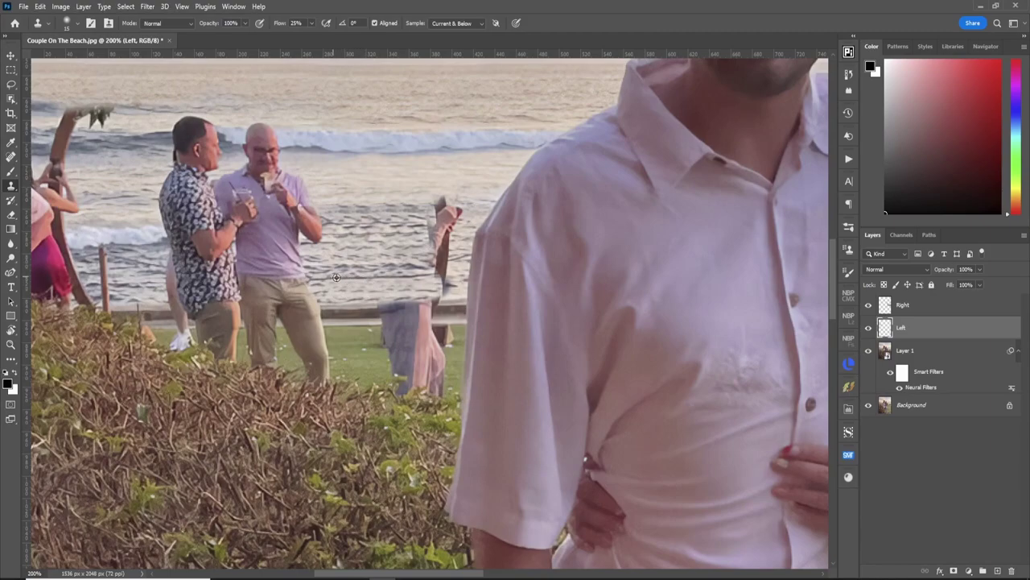
Clone sea and fence rail over the dark post and the figure's grey cloth
mouse_move(422, 276)
mouse_down()
mouse_move(462, 264)
mouse_move(417, 266)
mouse_move(468, 233)
mouse_move(433, 244)
mouse_move(469, 208)
mouse_move(435, 221)
mouse_move(458, 193)
mouse_move(465, 209)
mouse_move(448, 233)
mouse_up()
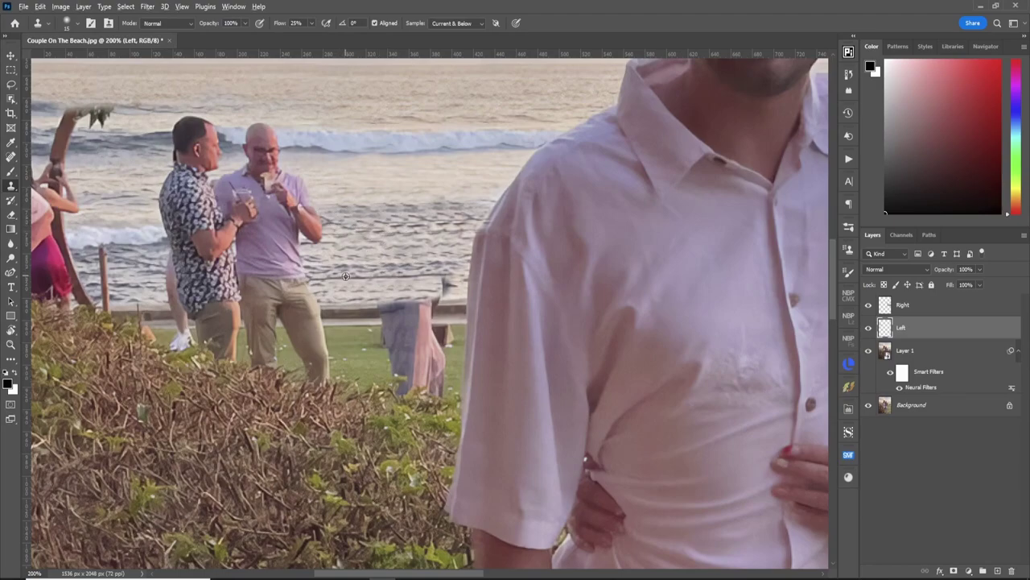
mouse_move(442, 275)
mouse_down()
mouse_move(419, 288)
mouse_move(447, 289)
mouse_move(402, 288)
mouse_up()
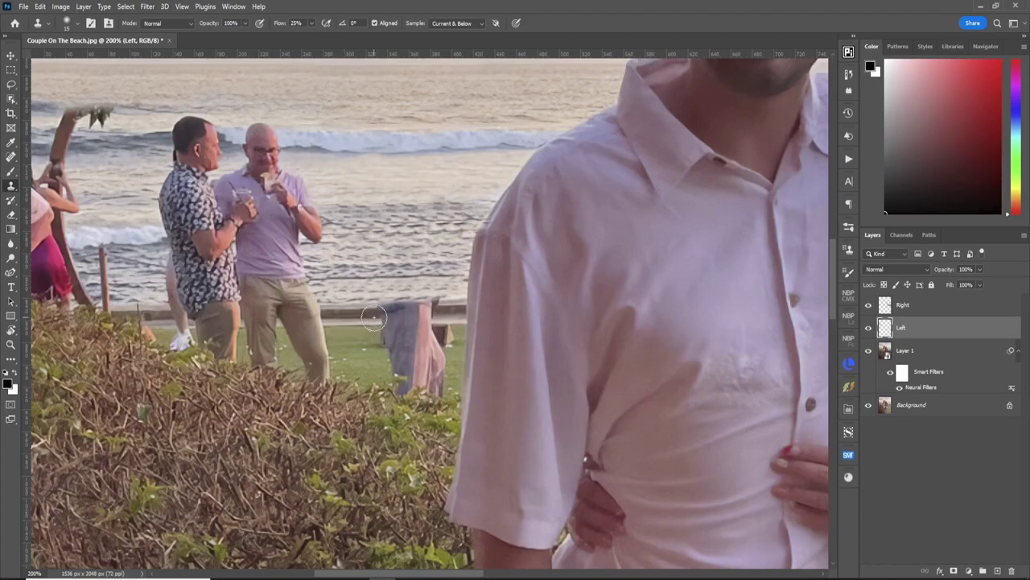
mouse_move(402, 316)
mouse_down()
mouse_move(433, 313)
mouse_move(389, 309)
mouse_move(438, 301)
mouse_move(401, 313)
mouse_move(415, 320)
mouse_move(387, 335)
mouse_move(411, 337)
mouse_move(391, 351)
mouse_move(414, 351)
mouse_move(387, 367)
mouse_move(439, 339)
mouse_move(405, 340)
mouse_move(432, 334)
mouse_move(416, 340)
mouse_move(431, 342)
mouse_move(406, 371)
mouse_move(437, 364)
mouse_move(421, 374)
mouse_move(442, 354)
mouse_move(409, 366)
mouse_up()
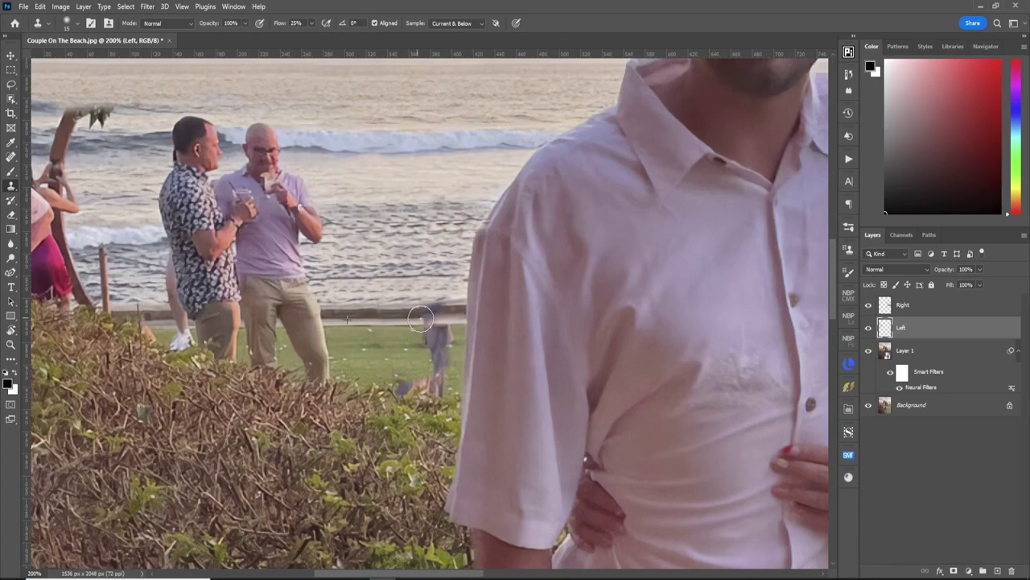
mouse_move(420, 319)
mouse_down()
mouse_move(453, 318)
mouse_move(403, 313)
mouse_move(439, 305)
mouse_move(402, 330)
mouse_move(435, 336)
mouse_move(406, 345)
mouse_move(448, 339)
mouse_move(377, 351)
mouse_move(397, 338)
mouse_move(441, 360)
mouse_move(427, 377)
mouse_move(456, 363)
mouse_up()
Sample clean lawn, paint grass over the blurry figure and fit the photo on screen
alt+click(382, 349)
alt+click(409, 356)
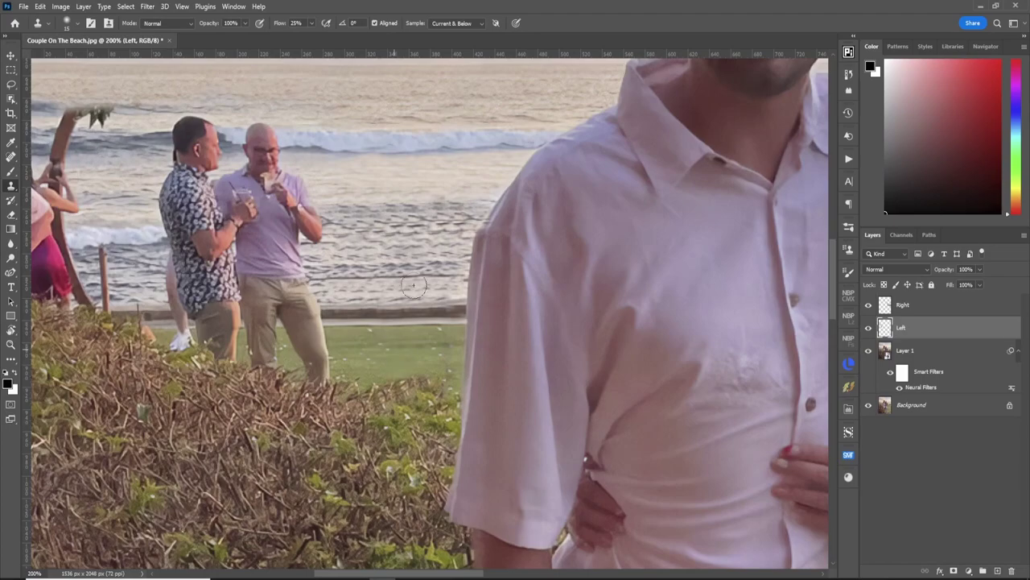
key(ctrl+0)
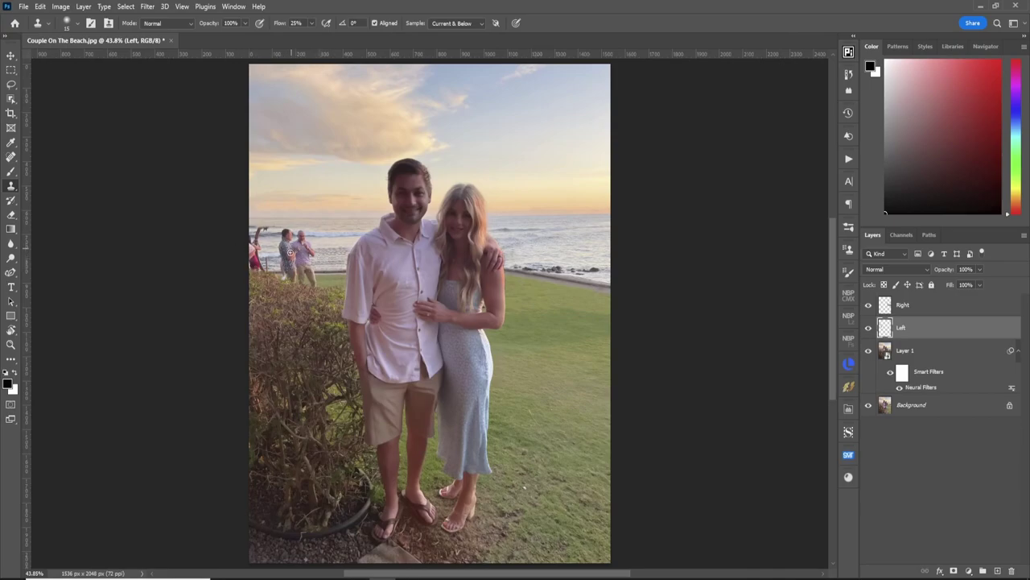
At 300% zoom, clone water over the bald lilac-shirt guest and the patterned shirt's left edge
key(z)
drag(301, 260, 304, 257)
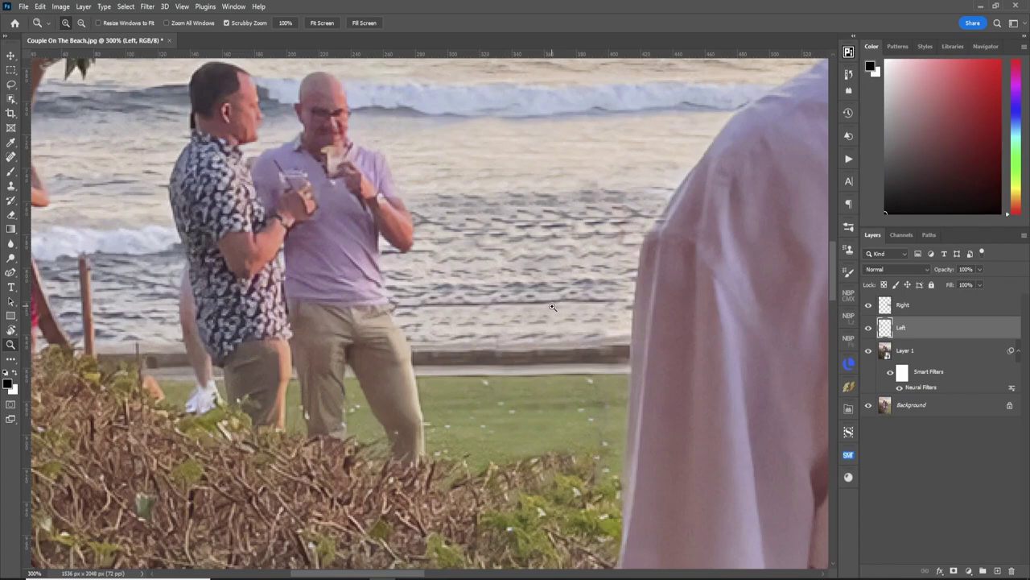
key(s)
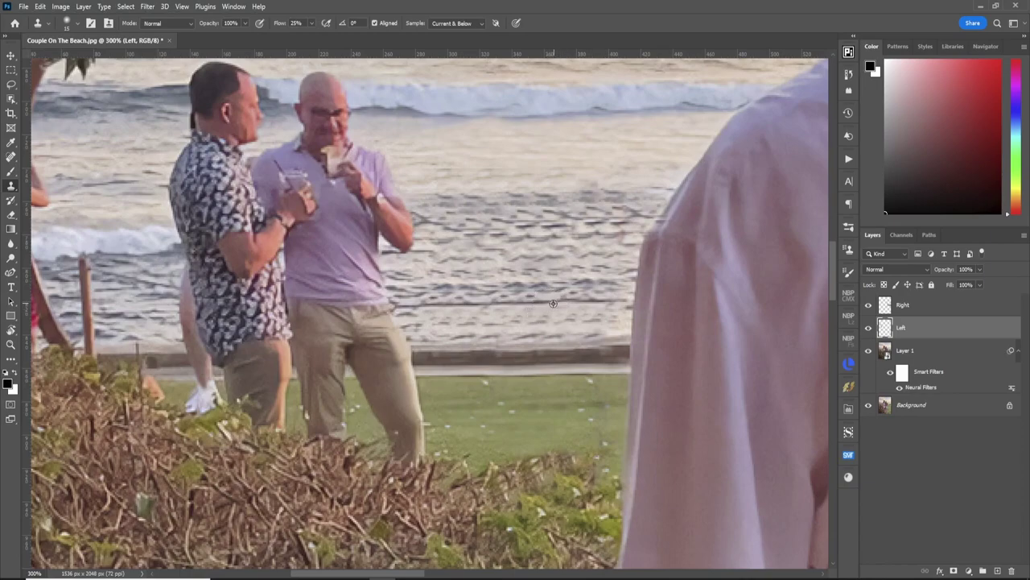
alt+click(553, 303)
mouse_move(399, 308)
mouse_down()
mouse_move(287, 307)
mouse_move(399, 288)
mouse_move(402, 277)
mouse_move(385, 275)
mouse_move(294, 291)
mouse_move(440, 235)
mouse_move(293, 258)
mouse_move(444, 199)
mouse_move(306, 211)
mouse_move(271, 195)
mouse_move(386, 161)
mouse_move(252, 158)
mouse_move(396, 123)
mouse_move(278, 129)
mouse_move(366, 103)
mouse_move(286, 101)
mouse_move(342, 87)
mouse_move(278, 82)
mouse_move(395, 76)
mouse_move(287, 81)
mouse_up()
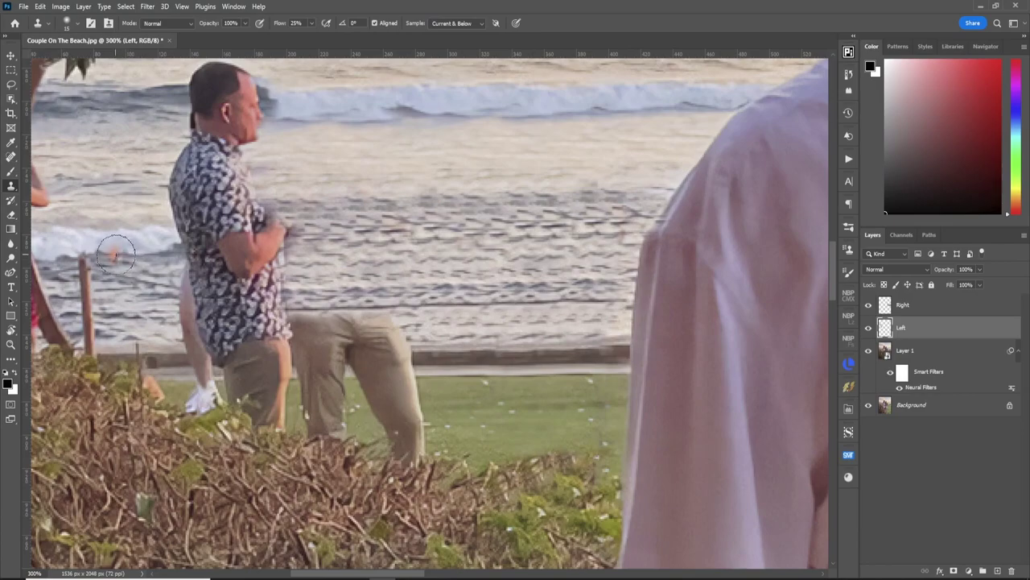
alt+click(111, 253)
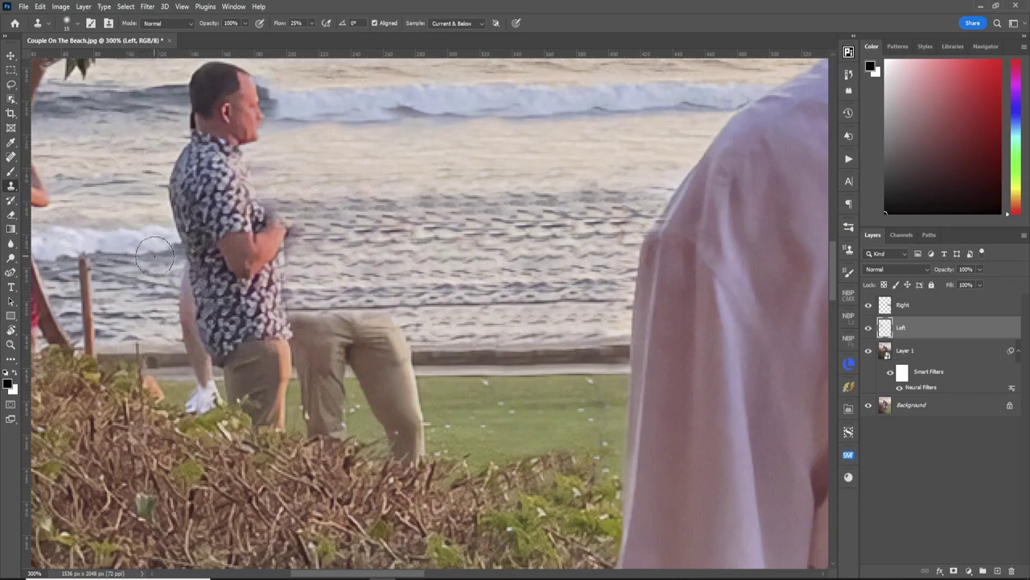
mouse_move(155, 256)
mouse_down()
mouse_move(198, 253)
mouse_move(163, 249)
mouse_move(209, 233)
mouse_move(153, 236)
mouse_move(159, 228)
mouse_move(207, 216)
mouse_move(147, 213)
mouse_move(201, 189)
mouse_move(137, 194)
mouse_move(223, 157)
mouse_move(157, 158)
mouse_move(228, 124)
mouse_move(146, 126)
mouse_move(228, 104)
mouse_move(157, 99)
mouse_move(231, 80)
mouse_move(233, 69)
mouse_move(170, 90)
mouse_move(194, 102)
mouse_move(179, 119)
mouse_move(189, 141)
mouse_move(180, 163)
mouse_move(158, 188)
mouse_move(195, 190)
mouse_move(159, 203)
mouse_move(207, 198)
mouse_up()
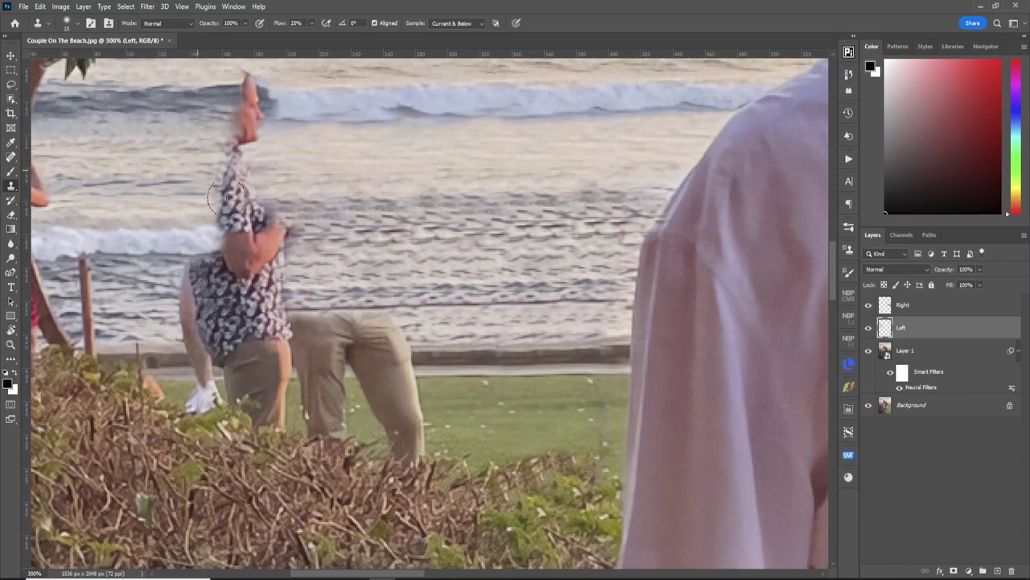
Paint water over the guest's shoulder and head and the dark blob on the wall
alt+click(471, 227)
mouse_move(313, 237)
mouse_down()
mouse_move(241, 239)
mouse_move(311, 195)
mouse_move(212, 170)
mouse_move(284, 142)
mouse_move(291, 124)
mouse_move(207, 98)
mouse_move(266, 75)
mouse_move(256, 74)
mouse_move(326, 74)
mouse_move(202, 81)
mouse_move(392, 76)
mouse_move(253, 91)
mouse_move(328, 93)
mouse_move(297, 112)
mouse_move(392, 117)
mouse_move(275, 122)
mouse_move(401, 120)
mouse_move(276, 127)
mouse_move(491, 120)
mouse_move(343, 143)
mouse_up()
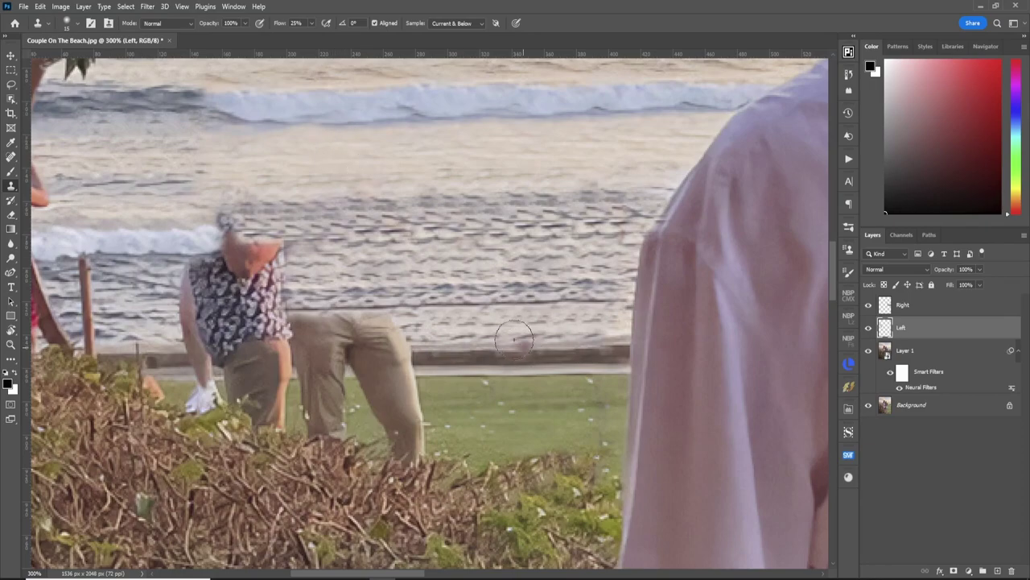
mouse_move(513, 339)
mouse_down()
mouse_move(469, 317)
mouse_move(434, 319)
mouse_move(433, 298)
mouse_move(480, 313)
mouse_move(549, 302)
mouse_move(506, 306)
mouse_up()
Replace the guest's legs and trousers with grass and wall, and the orange swimmer with waves
mouse_move(407, 374)
mouse_down()
mouse_move(378, 396)
mouse_move(433, 396)
mouse_move(429, 406)
mouse_move(374, 423)
mouse_move(424, 431)
mouse_up()
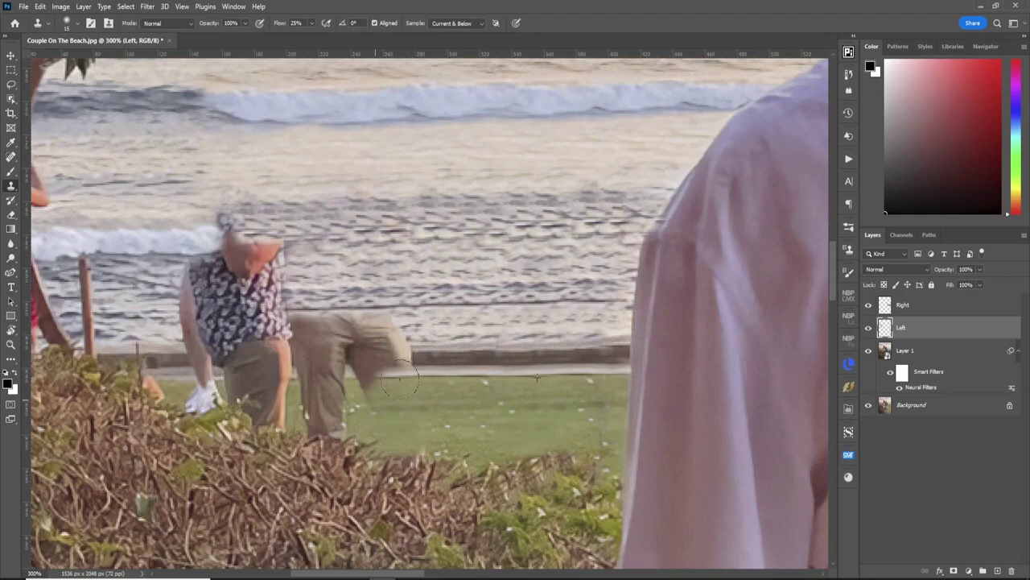
mouse_move(401, 376)
mouse_down()
mouse_move(369, 378)
mouse_move(415, 348)
mouse_move(354, 336)
mouse_move(384, 318)
mouse_move(299, 333)
mouse_move(342, 354)
mouse_move(291, 372)
mouse_move(322, 381)
mouse_move(314, 398)
mouse_move(331, 422)
mouse_move(354, 427)
mouse_up()
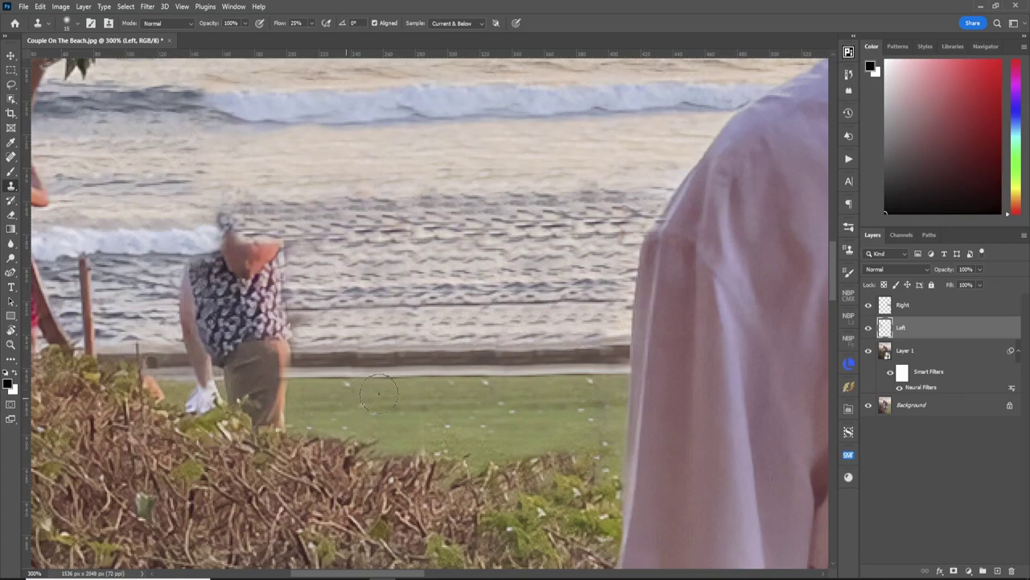
drag(468, 368, 492, 369)
mouse_move(298, 381)
mouse_down()
mouse_move(227, 372)
mouse_move(295, 345)
mouse_move(308, 328)
mouse_move(203, 316)
mouse_up()
mouse_move(269, 278)
mouse_down()
mouse_move(154, 336)
mouse_move(229, 345)
mouse_move(171, 366)
mouse_move(232, 373)
mouse_move(167, 403)
mouse_move(242, 393)
mouse_move(263, 417)
mouse_up()
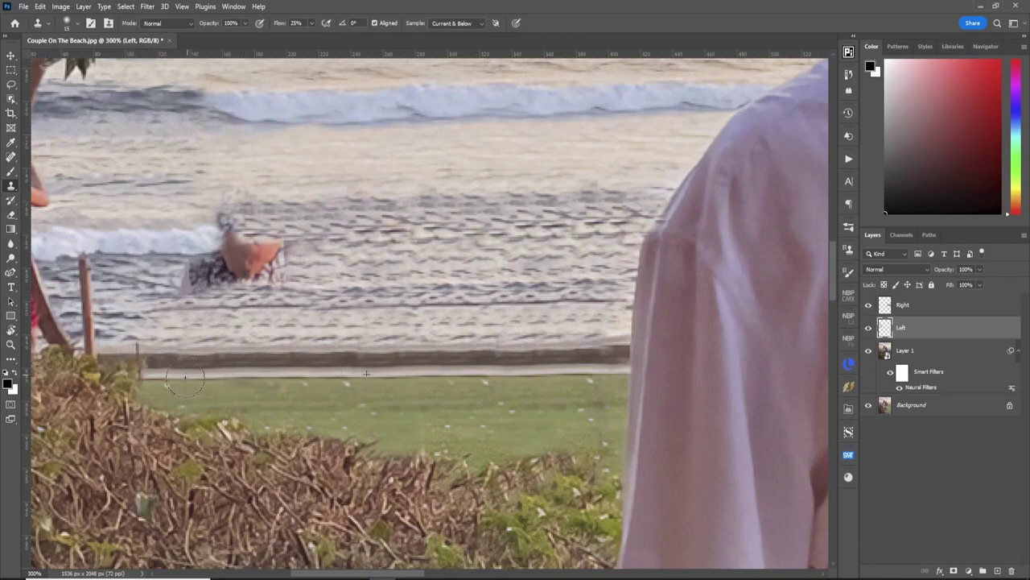
mouse_move(285, 283)
mouse_down()
mouse_move(205, 278)
mouse_move(293, 263)
mouse_move(189, 278)
mouse_move(266, 267)
mouse_move(252, 273)
mouse_up()
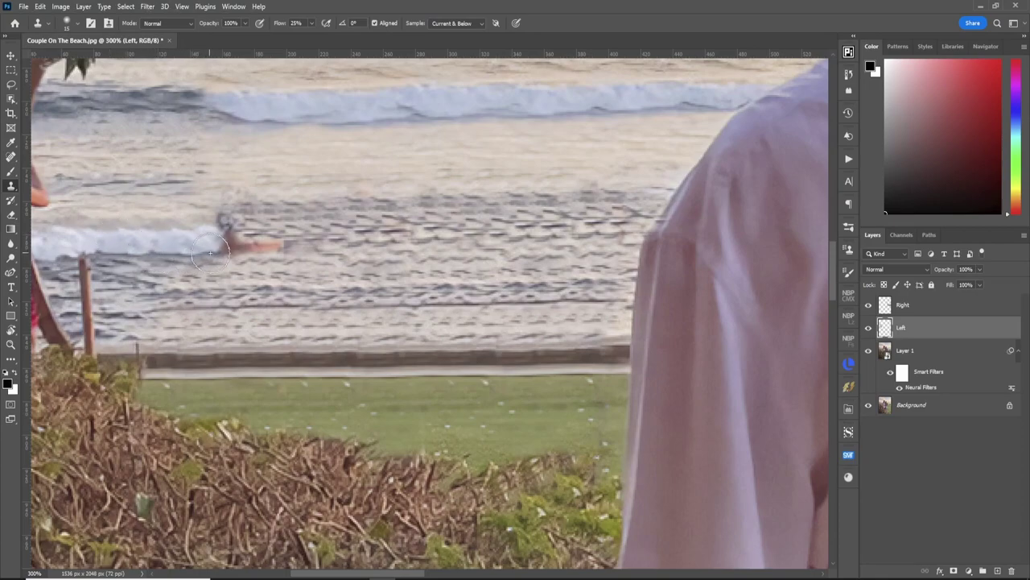
mouse_move(231, 245)
mouse_down()
mouse_move(280, 250)
mouse_move(214, 253)
mouse_move(209, 244)
mouse_move(253, 210)
mouse_move(298, 208)
mouse_up()
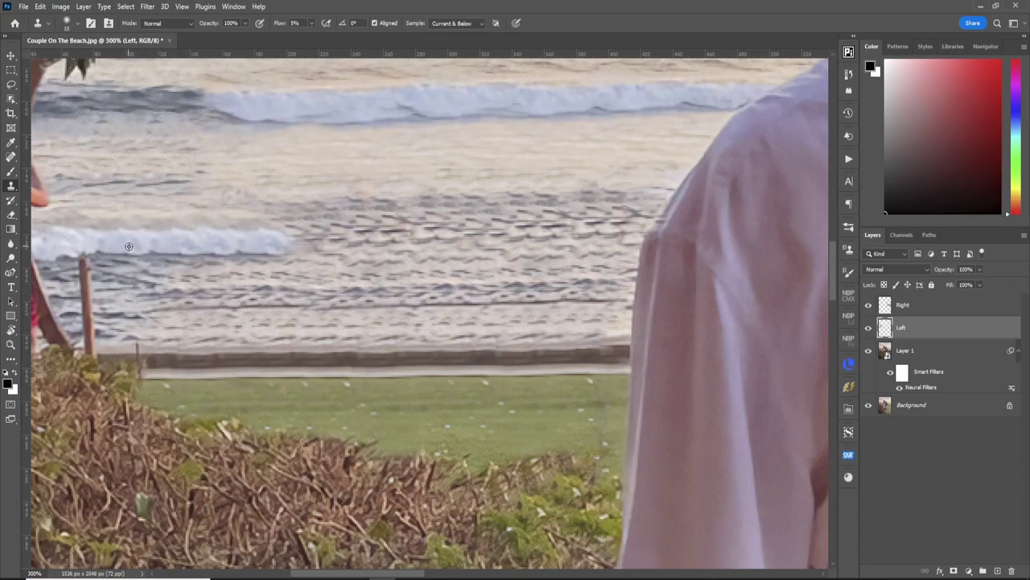
Smooth the patched water with soft clone strokes and resample fresh water texture
mouse_move(274, 245)
mouse_down()
mouse_move(379, 242)
mouse_move(248, 247)
mouse_move(398, 243)
mouse_move(241, 249)
mouse_move(386, 232)
mouse_move(363, 219)
mouse_move(279, 229)
mouse_move(395, 238)
mouse_up()
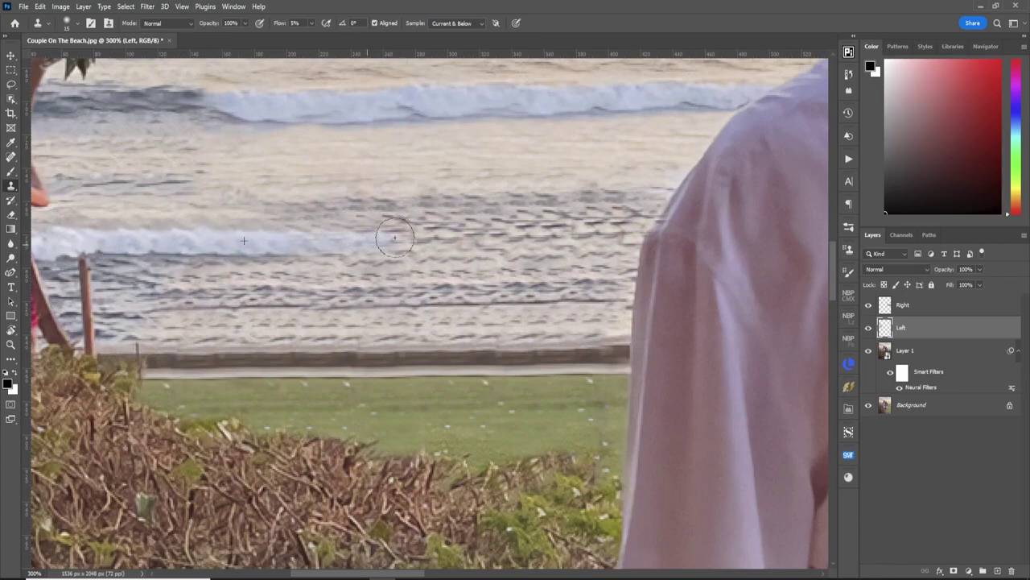
mouse_move(338, 210)
mouse_down()
mouse_move(385, 195)
mouse_move(260, 180)
mouse_move(368, 177)
mouse_move(267, 177)
mouse_move(235, 194)
mouse_move(381, 156)
mouse_move(332, 162)
mouse_move(497, 169)
mouse_move(320, 175)
mouse_move(591, 168)
mouse_move(395, 178)
mouse_up()
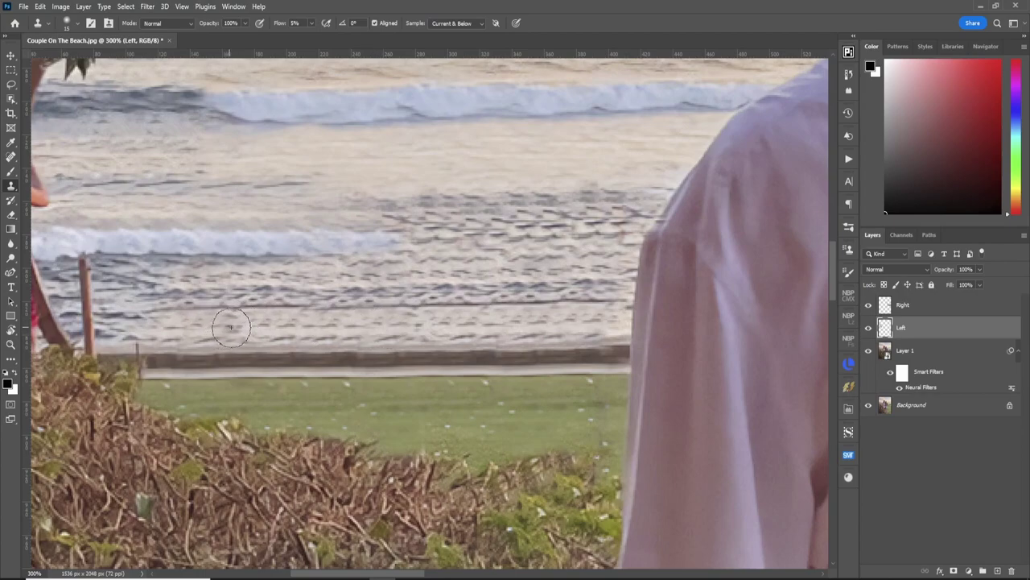
alt+click(178, 326)
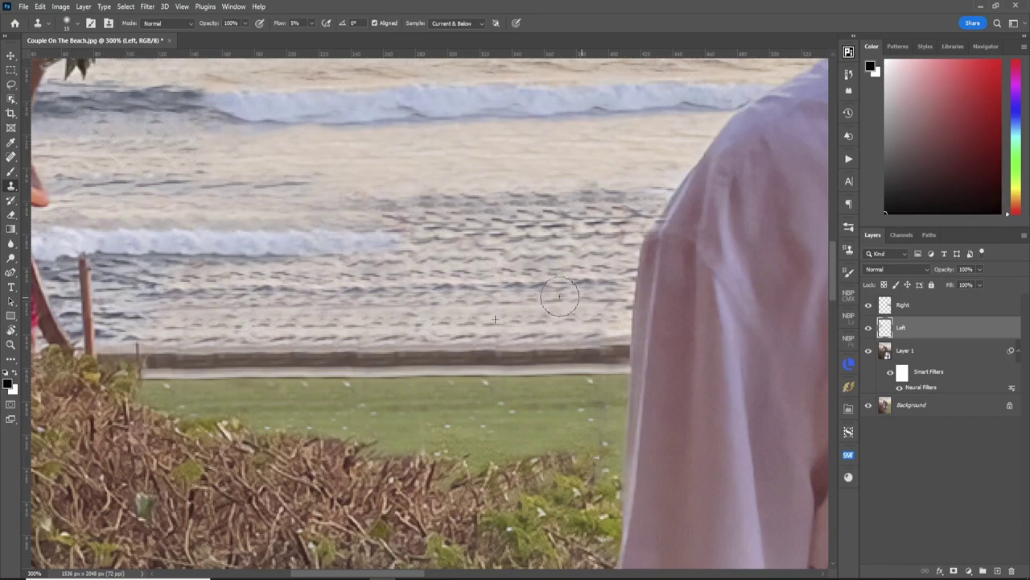
Lighten the dark ripples in the patched water, then fit the whole photo on screen
key(j)
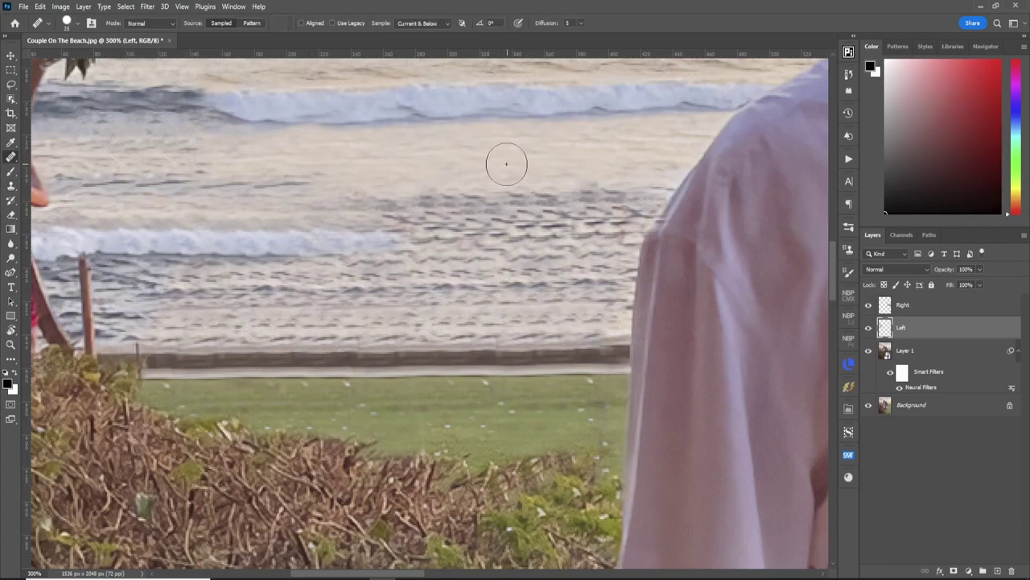
key(s)
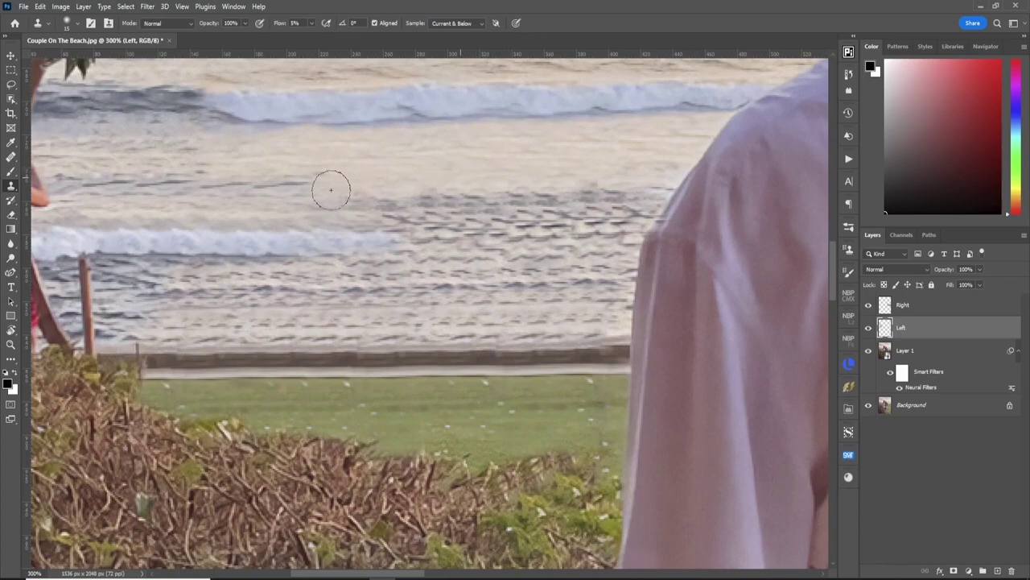
mouse_move(270, 184)
mouse_down()
mouse_move(193, 174)
mouse_move(299, 180)
mouse_move(342, 201)
mouse_up()
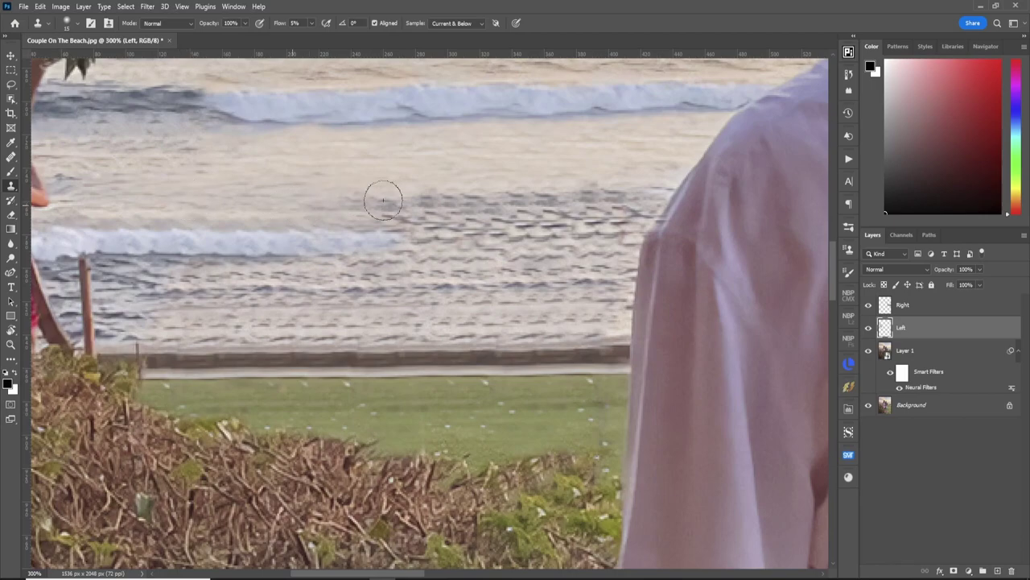
mouse_move(535, 197)
mouse_down()
mouse_move(397, 196)
mouse_move(622, 215)
mouse_move(493, 203)
mouse_move(415, 211)
mouse_up()
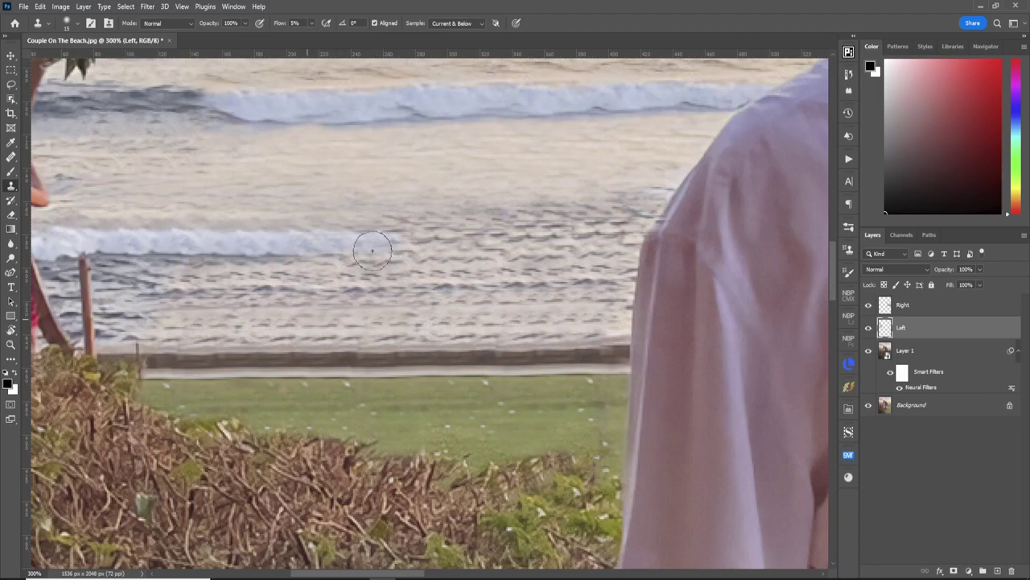
key(ctrl+0)
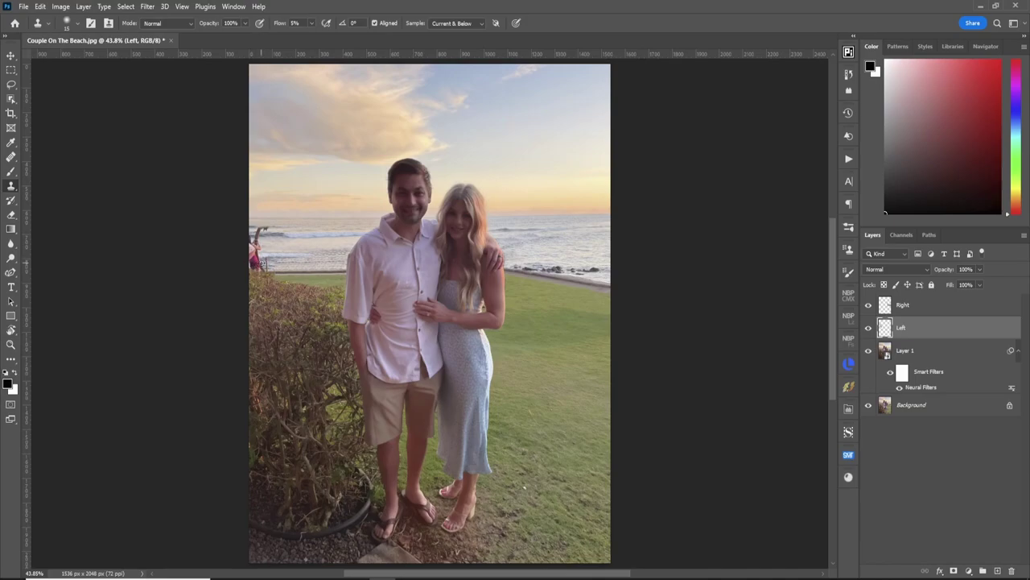
Zoom to 300% on the left edge and clone sea over the arch's leaves, post and the woman's head
key(z)
drag(256, 250, 762, 298)
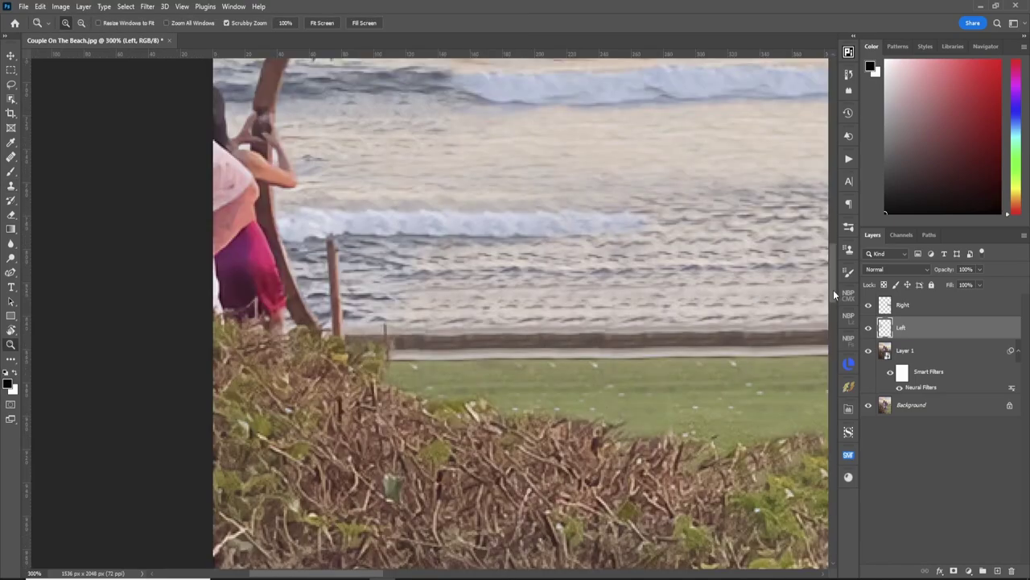
drag(835, 295, 787, 275)
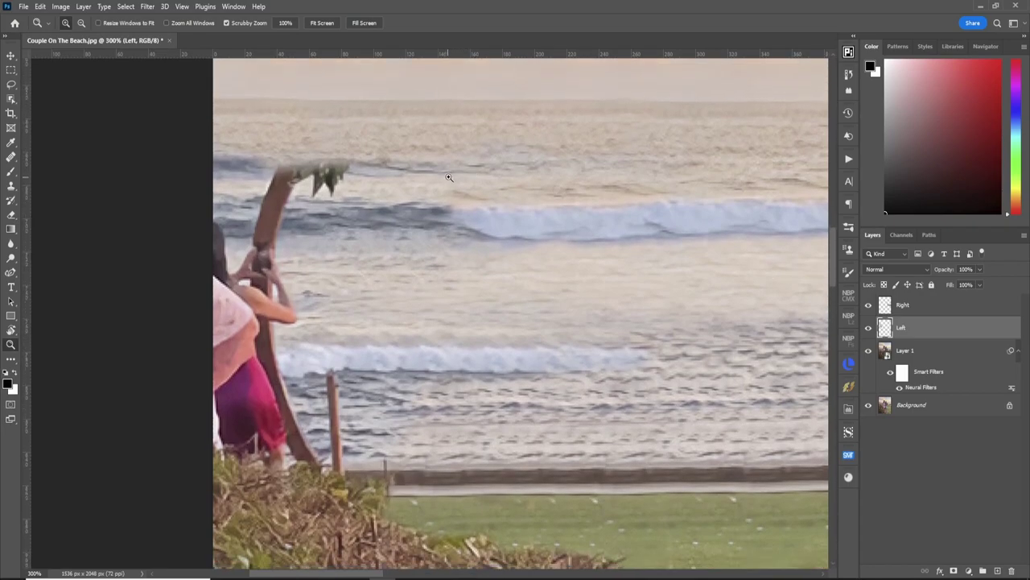
key(s)
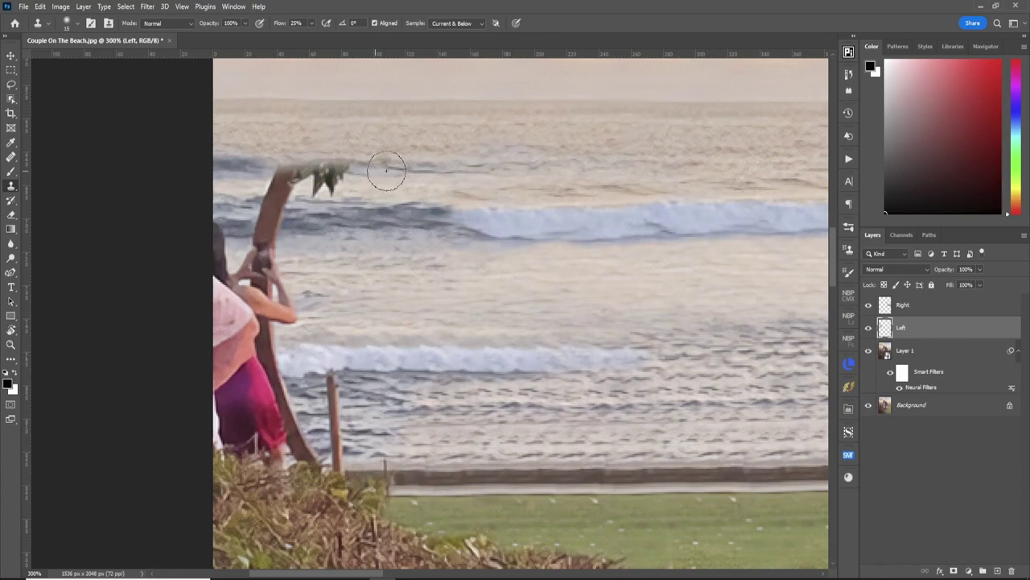
mouse_move(368, 166)
mouse_down()
mouse_move(310, 173)
mouse_move(357, 159)
mouse_move(318, 191)
mouse_move(338, 189)
mouse_move(279, 179)
mouse_move(262, 188)
mouse_up()
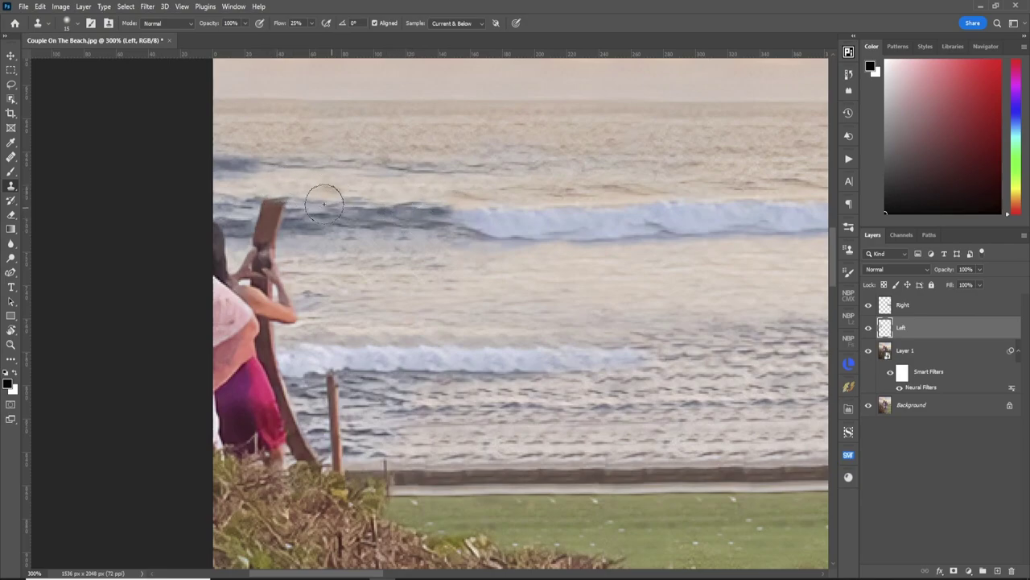
mouse_move(324, 204)
mouse_down()
mouse_move(253, 199)
mouse_move(279, 200)
mouse_move(228, 214)
mouse_move(283, 222)
mouse_move(222, 237)
mouse_move(276, 239)
mouse_move(286, 252)
mouse_move(187, 289)
mouse_move(294, 271)
mouse_move(237, 278)
mouse_move(252, 253)
mouse_move(302, 300)
mouse_move(326, 300)
mouse_move(204, 320)
mouse_move(268, 317)
mouse_move(336, 292)
mouse_move(325, 281)
mouse_move(227, 293)
mouse_move(232, 314)
mouse_move(323, 314)
mouse_move(238, 309)
mouse_move(281, 272)
mouse_up()
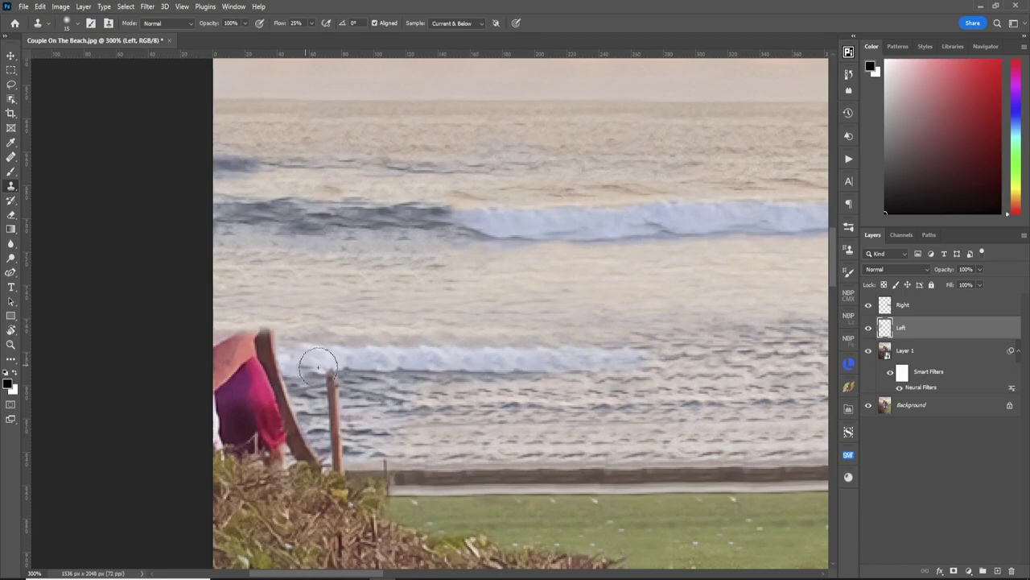
mouse_move(340, 368)
mouse_down()
mouse_move(297, 372)
mouse_move(335, 369)
mouse_move(299, 360)
mouse_move(314, 347)
mouse_move(194, 344)
mouse_move(205, 364)
mouse_move(312, 366)
mouse_move(289, 384)
mouse_move(207, 407)
mouse_move(338, 386)
mouse_move(210, 385)
mouse_move(291, 381)
mouse_move(264, 384)
mouse_move(295, 356)
mouse_move(227, 360)
mouse_move(253, 406)
mouse_move(313, 423)
mouse_move(350, 419)
mouse_move(199, 420)
mouse_move(324, 417)
mouse_move(339, 425)
mouse_move(299, 444)
mouse_move(345, 446)
mouse_move(328, 461)
mouse_move(310, 444)
mouse_move(281, 446)
mouse_move(286, 425)
mouse_move(265, 436)
mouse_move(259, 422)
mouse_move(223, 425)
mouse_move(223, 438)
mouse_move(254, 431)
mouse_up()
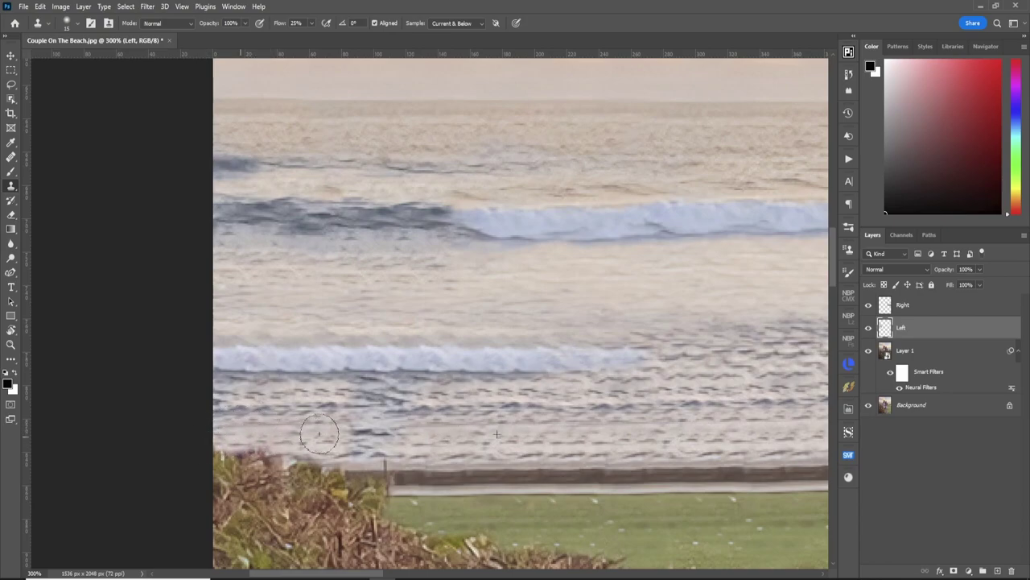
Clone sea over the shoreline near the post, then blend the lower wave at 5% flow
mouse_move(320, 435)
mouse_down()
mouse_move(363, 445)
mouse_move(353, 443)
mouse_move(371, 430)
mouse_move(348, 434)
mouse_move(377, 455)
mouse_up()
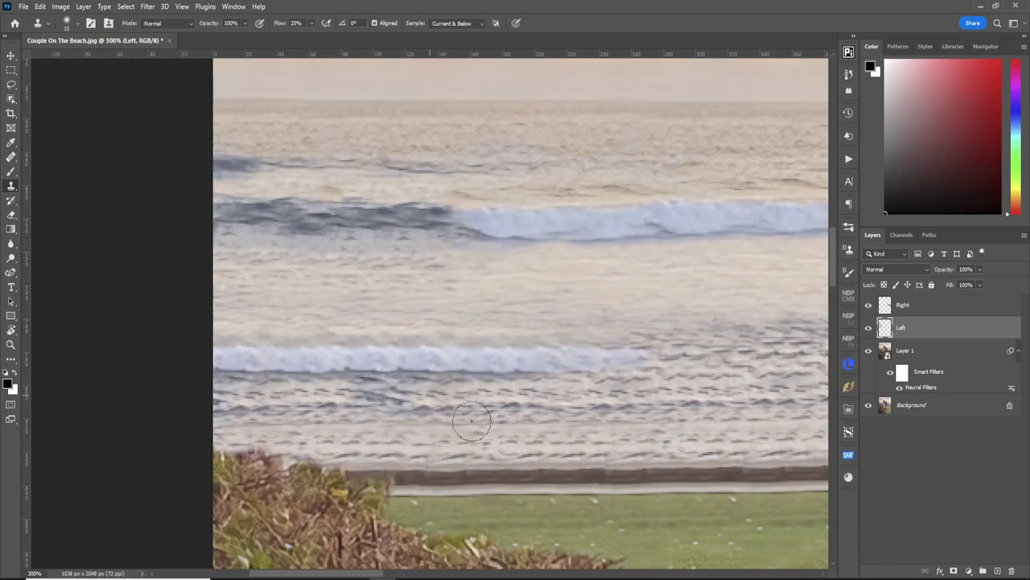
click(378, 307)
text(5)
mouse_move(363, 378)
mouse_down()
mouse_move(322, 366)
mouse_move(228, 371)
mouse_move(336, 362)
mouse_move(358, 363)
mouse_move(216, 378)
mouse_up()
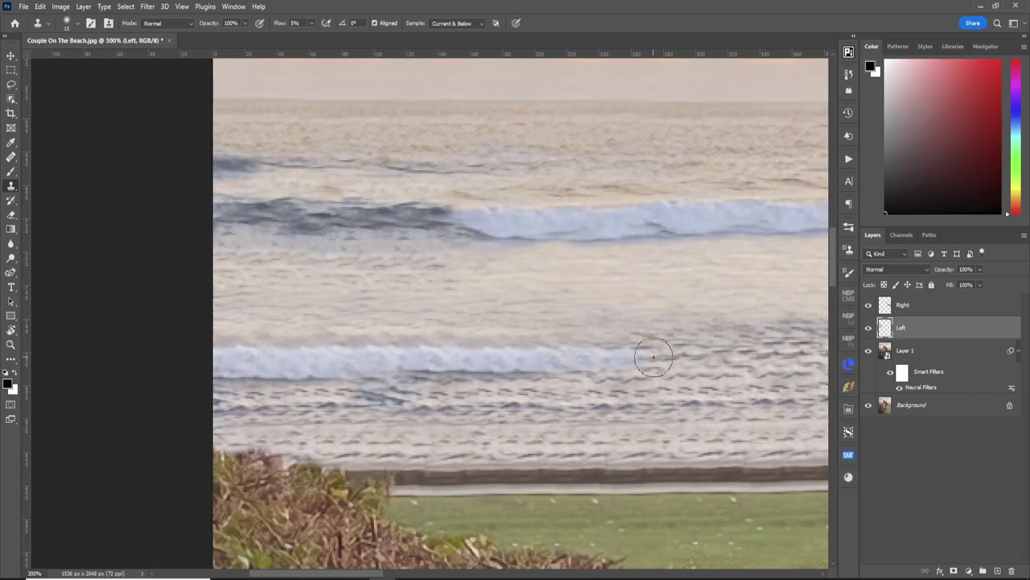
key(ctrl+0)
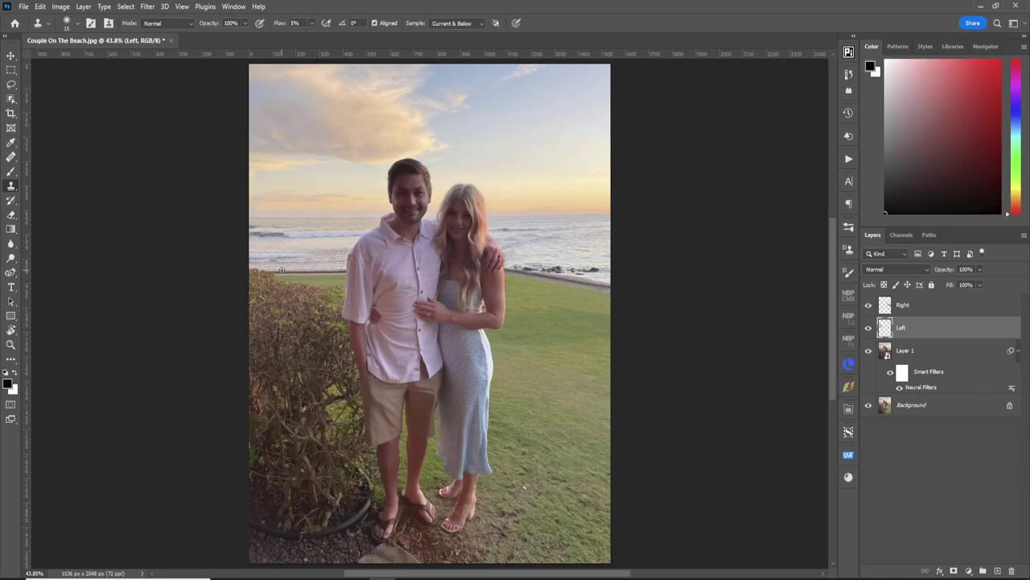
Sample clean water and clone it along the water band above the fence beside the man's shoulder
key(z)
drag(285, 267, 292, 274)
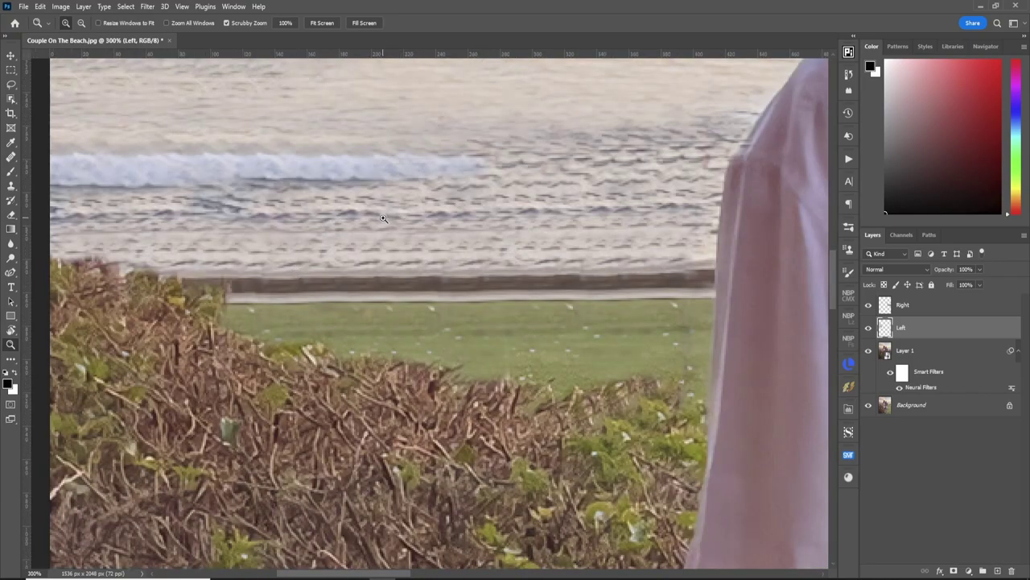
key(s)
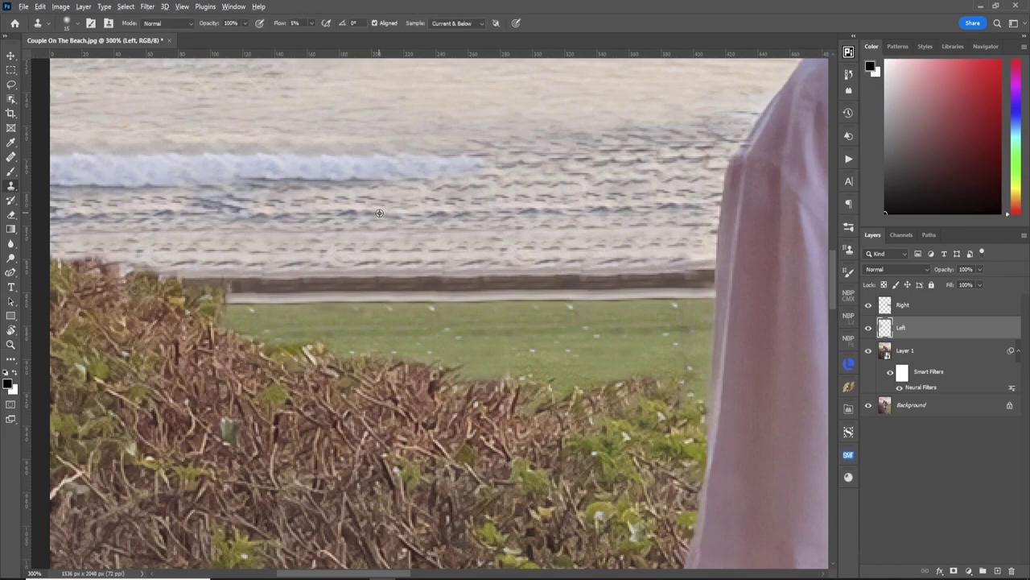
alt+click(382, 211)
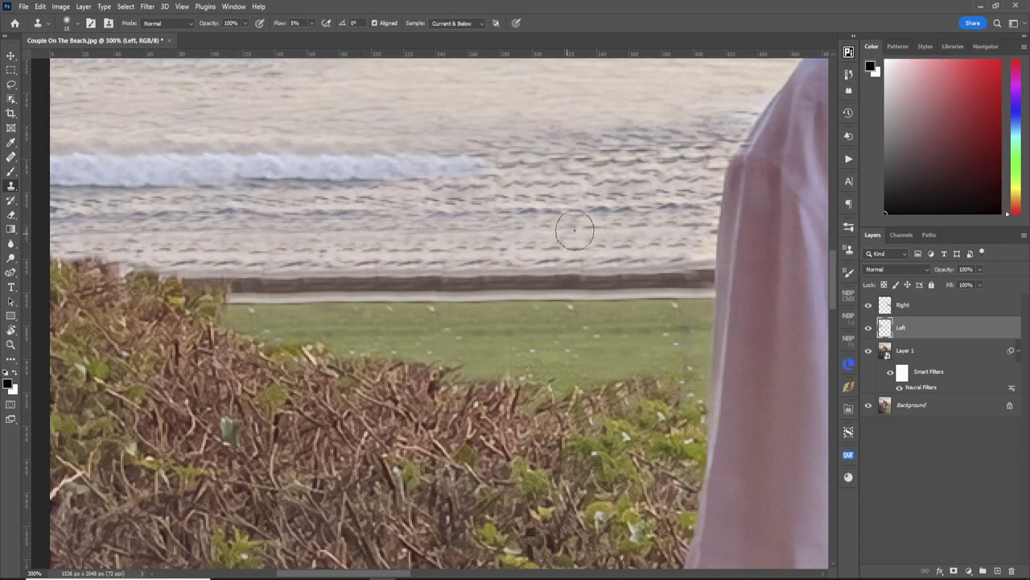
alt+click(637, 89)
mouse_move(524, 241)
mouse_down()
mouse_move(155, 218)
mouse_move(41, 222)
mouse_move(285, 208)
mouse_move(288, 235)
mouse_move(557, 249)
mouse_move(526, 227)
mouse_move(698, 175)
mouse_up()
mouse_move(446, 206)
mouse_down()
mouse_move(293, 234)
mouse_move(348, 225)
mouse_move(318, 211)
mouse_move(205, 217)
mouse_move(265, 241)
mouse_move(260, 253)
mouse_move(201, 260)
mouse_move(102, 217)
mouse_move(32, 207)
mouse_move(361, 202)
mouse_move(429, 213)
mouse_move(355, 246)
mouse_move(434, 245)
mouse_move(175, 241)
mouse_up()
key(ctrl+0)
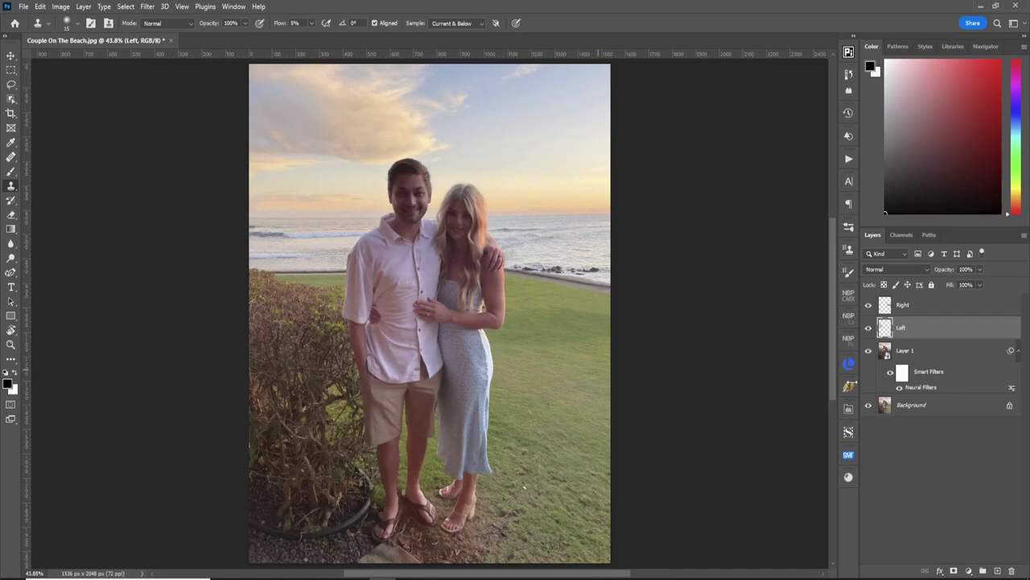
Create a new empty layer named 'Block' above the Right layer
click(936, 309)
key(ctrl+shift+n)
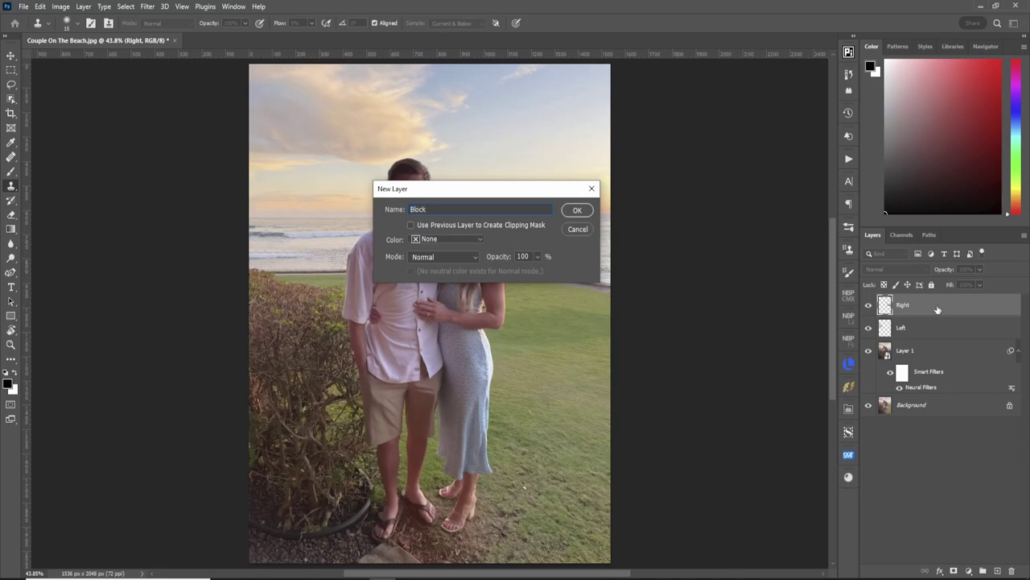
text(Block)
key(Return)
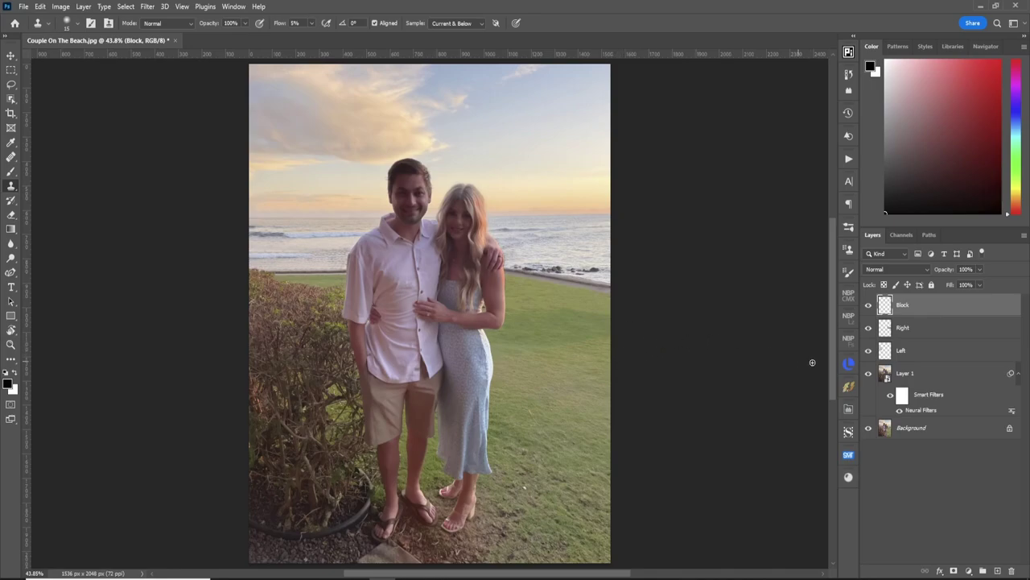
drag(831, 369, 811, 435)
Zoom in on the concrete slab at the bottom with Clone Stamp ready
key(z)
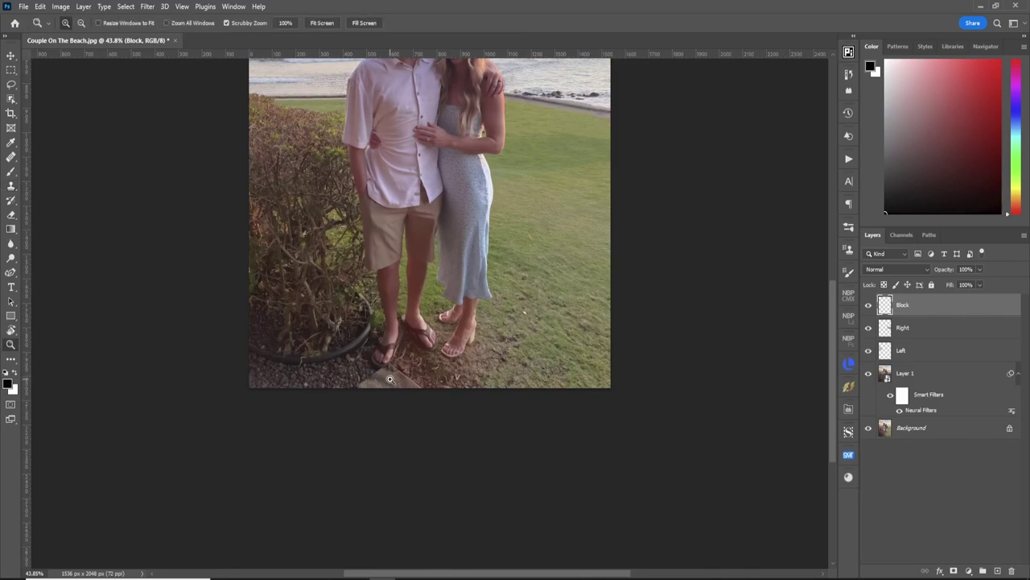
drag(390, 380, 384, 386)
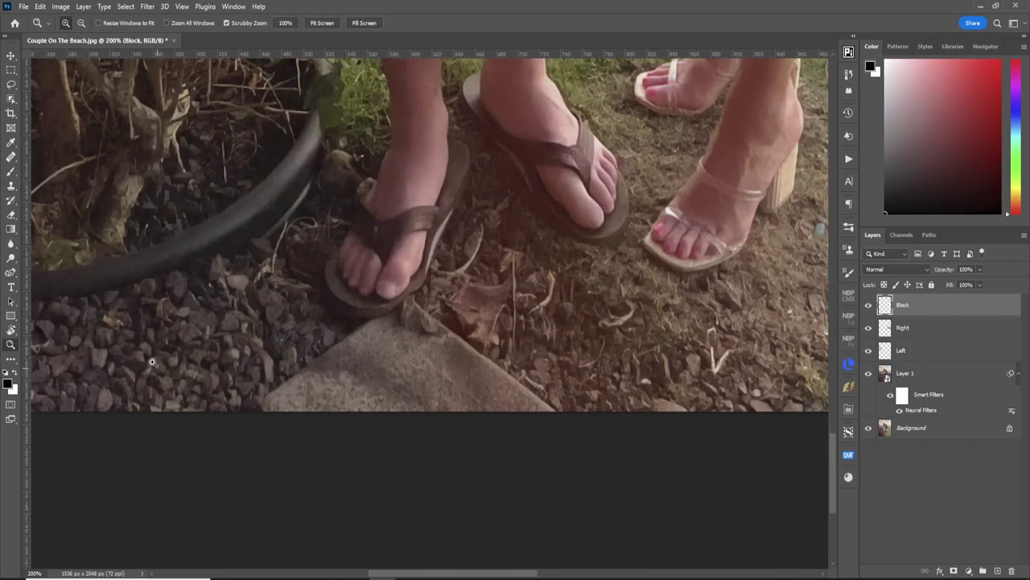
key(s)
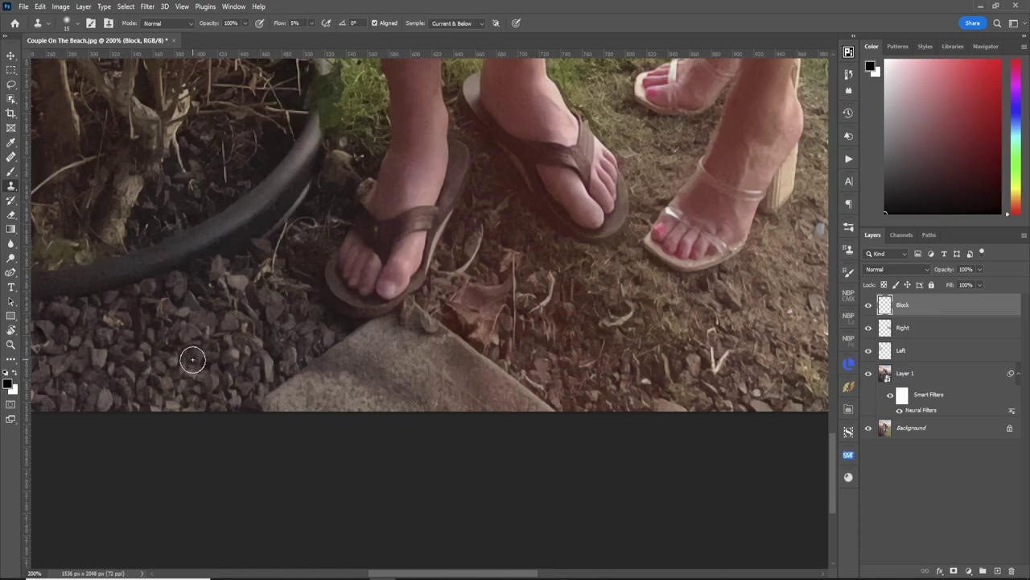
click(232, 7)
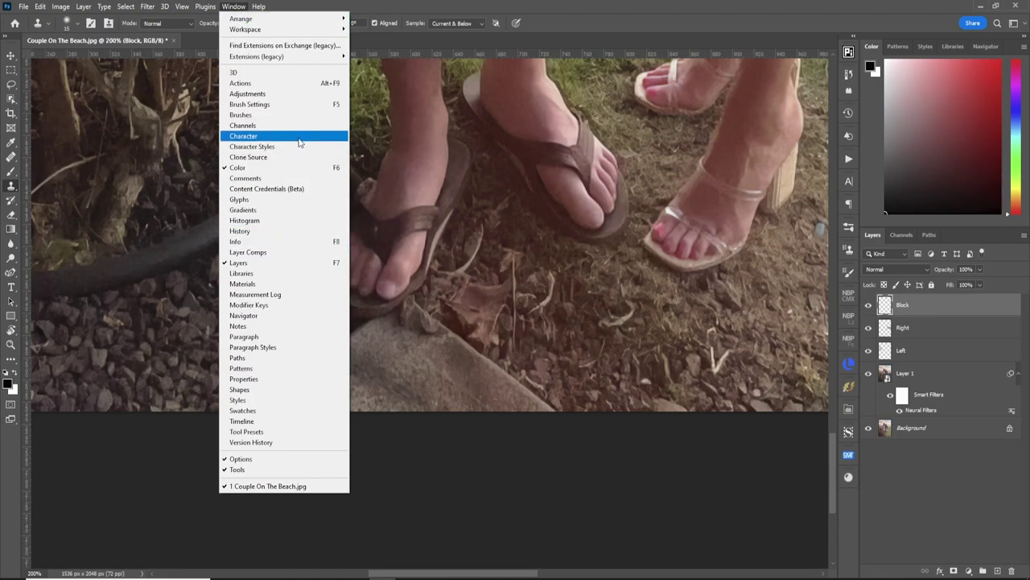
click(282, 158)
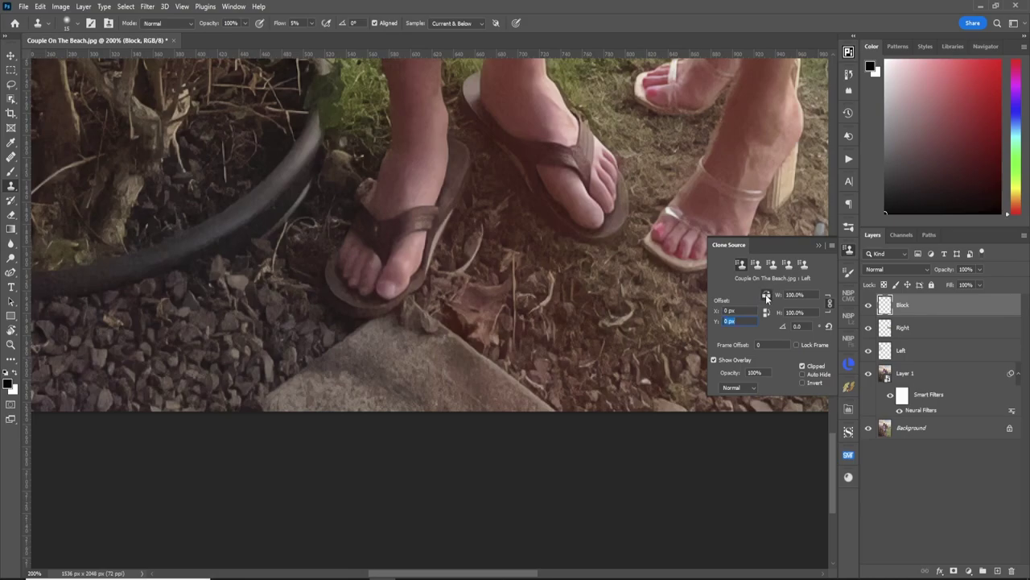
click(818, 245)
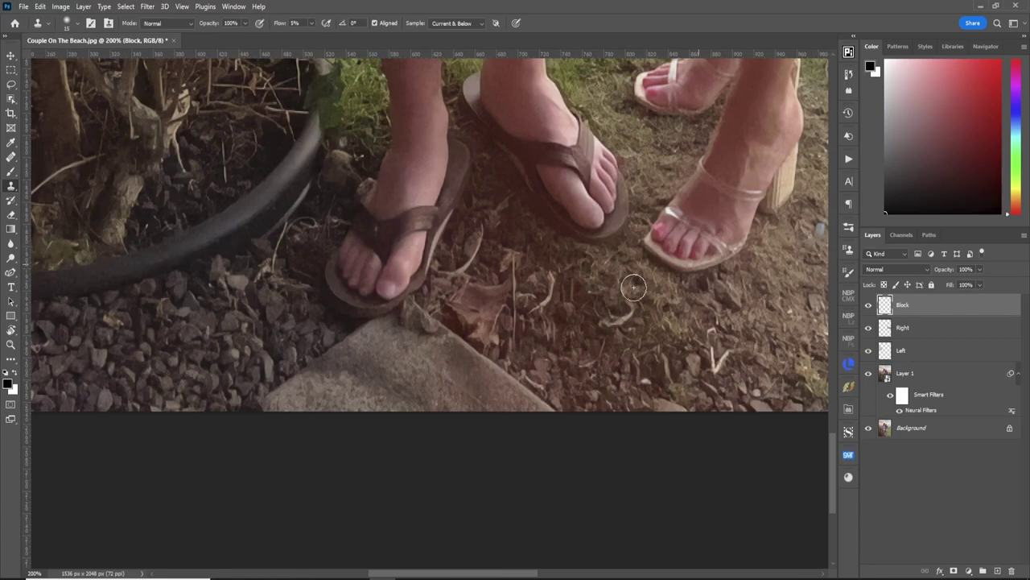
click(311, 23)
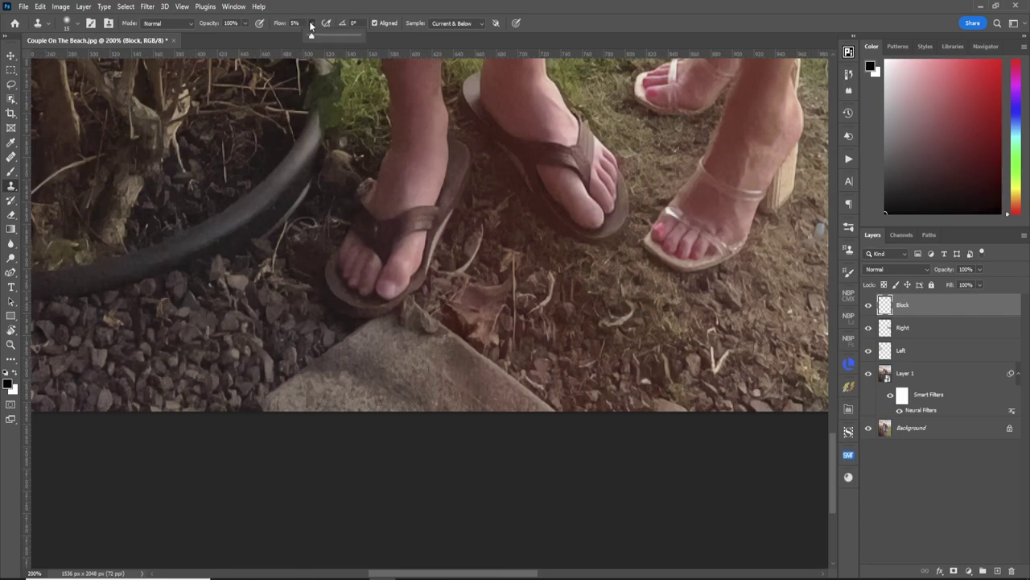
At 20% flow, sample gravel and paint it over the slab's edge along the bottom
click(294, 23)
text(20)
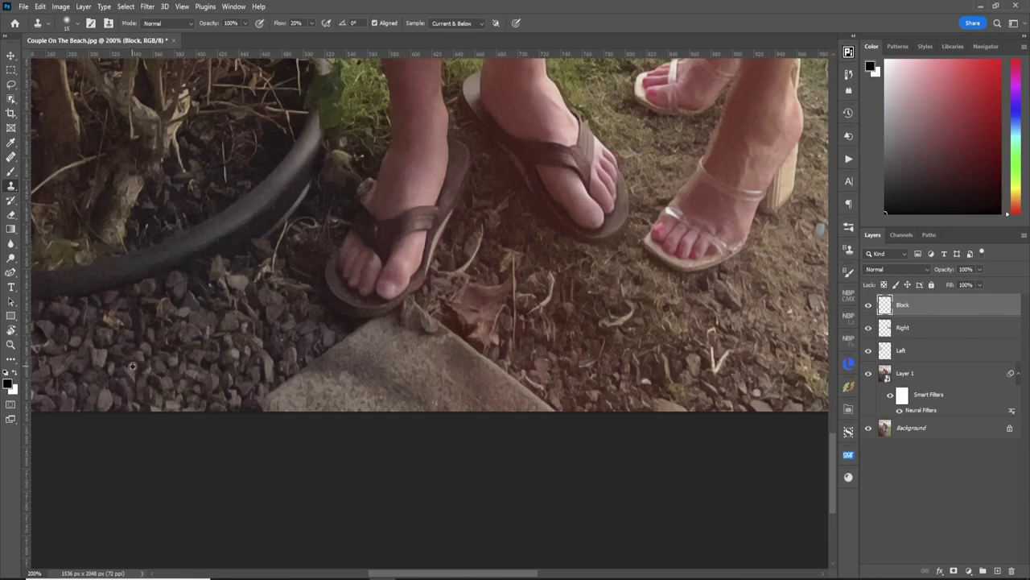
alt+click(181, 369)
mouse_move(325, 364)
mouse_down()
mouse_move(260, 366)
mouse_move(384, 382)
mouse_move(362, 385)
mouse_move(319, 364)
mouse_move(252, 385)
mouse_move(266, 390)
mouse_move(237, 396)
mouse_move(241, 410)
mouse_move(258, 385)
mouse_move(426, 354)
mouse_move(433, 340)
mouse_move(340, 350)
mouse_move(338, 336)
mouse_move(417, 320)
mouse_move(391, 323)
mouse_move(414, 311)
mouse_move(409, 303)
mouse_move(381, 341)
mouse_move(400, 354)
mouse_move(333, 369)
mouse_move(413, 375)
mouse_move(438, 389)
mouse_move(395, 404)
mouse_move(302, 398)
mouse_move(421, 338)
mouse_up()
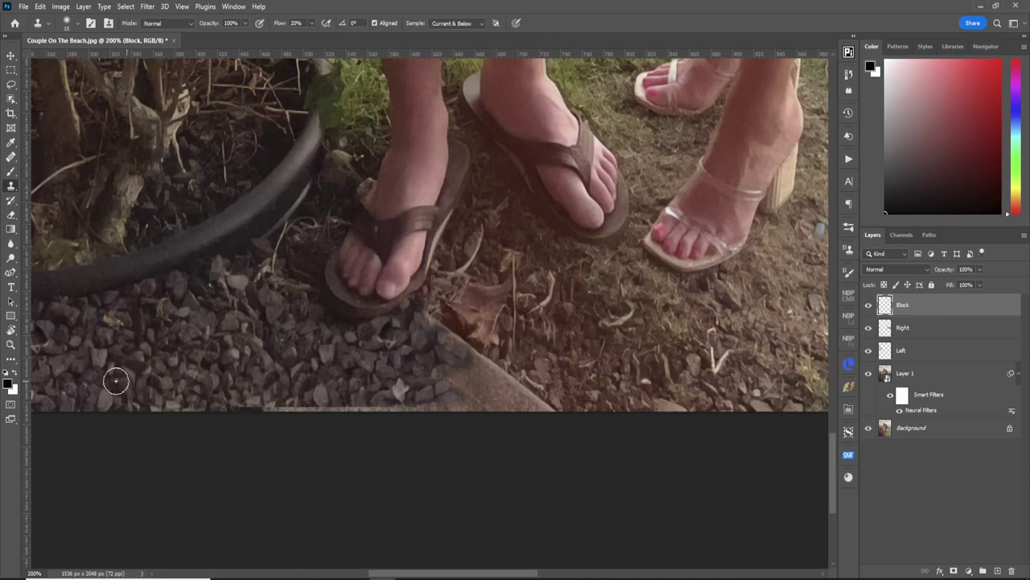
mouse_move(250, 416)
mouse_down()
mouse_move(320, 408)
mouse_move(192, 409)
mouse_move(474, 408)
mouse_move(448, 414)
mouse_move(399, 413)
mouse_move(497, 395)
mouse_move(472, 416)
mouse_move(540, 413)
mouse_move(489, 408)
mouse_move(513, 406)
mouse_up()
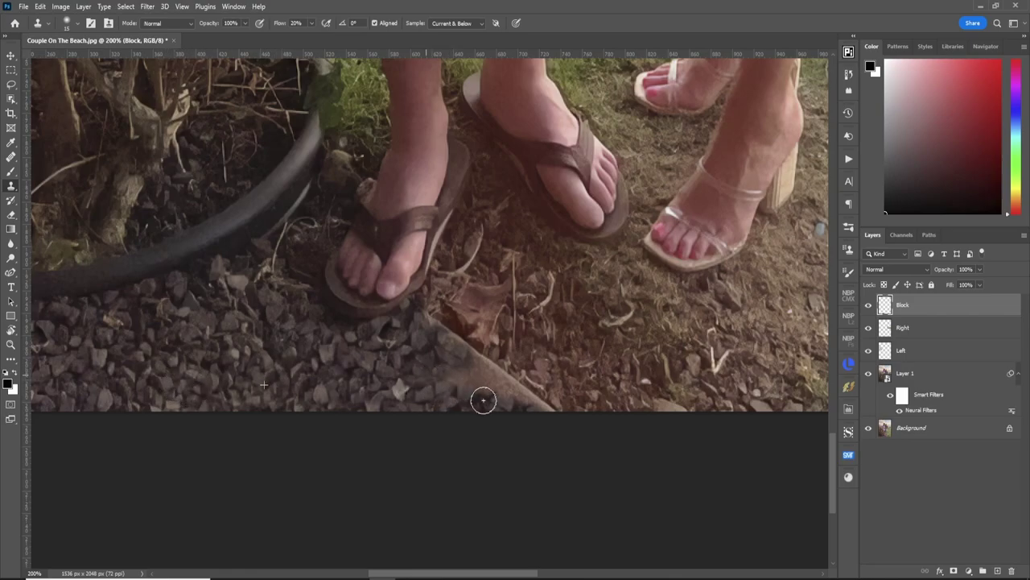
mouse_move(483, 398)
mouse_down()
mouse_move(462, 374)
mouse_move(441, 371)
mouse_move(527, 408)
mouse_move(482, 368)
mouse_move(491, 364)
mouse_move(427, 320)
mouse_move(482, 368)
mouse_move(505, 369)
mouse_move(441, 334)
mouse_move(461, 359)
mouse_move(538, 392)
mouse_move(532, 406)
mouse_move(543, 412)
mouse_move(527, 398)
mouse_move(558, 408)
mouse_move(484, 392)
mouse_up()
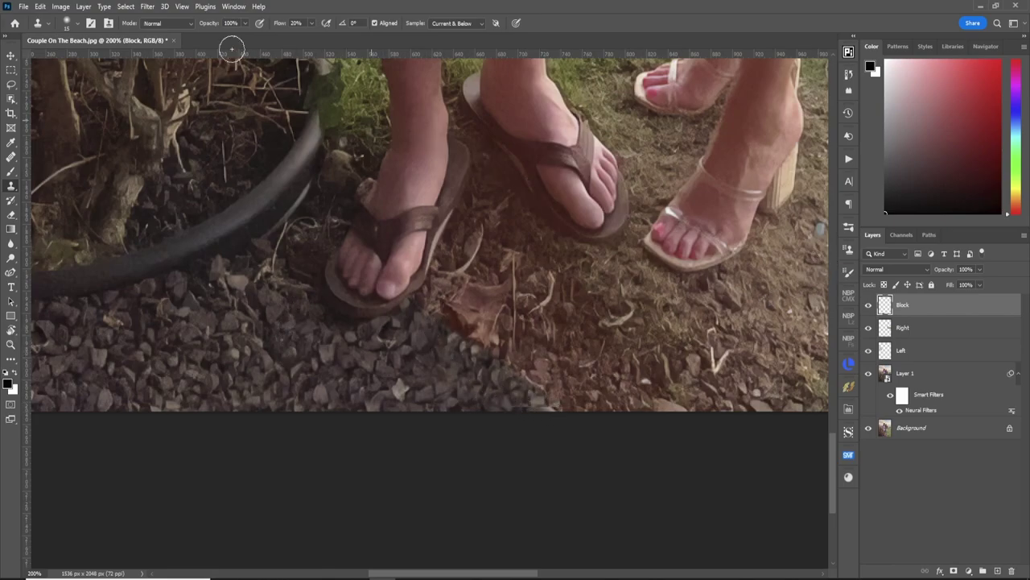
Open the Clone Source panel from the Window menu, then close it again
click(234, 7)
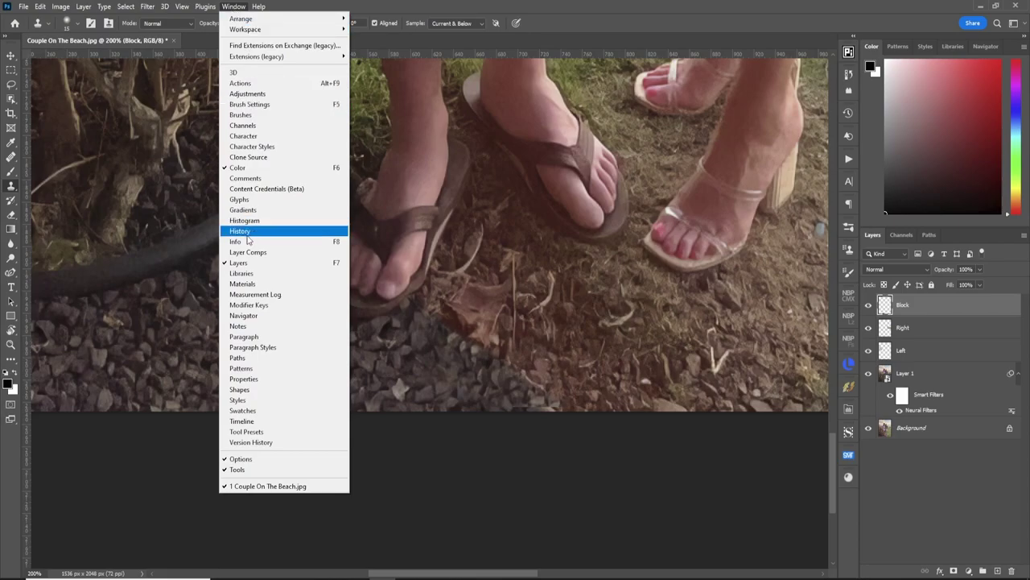
click(297, 157)
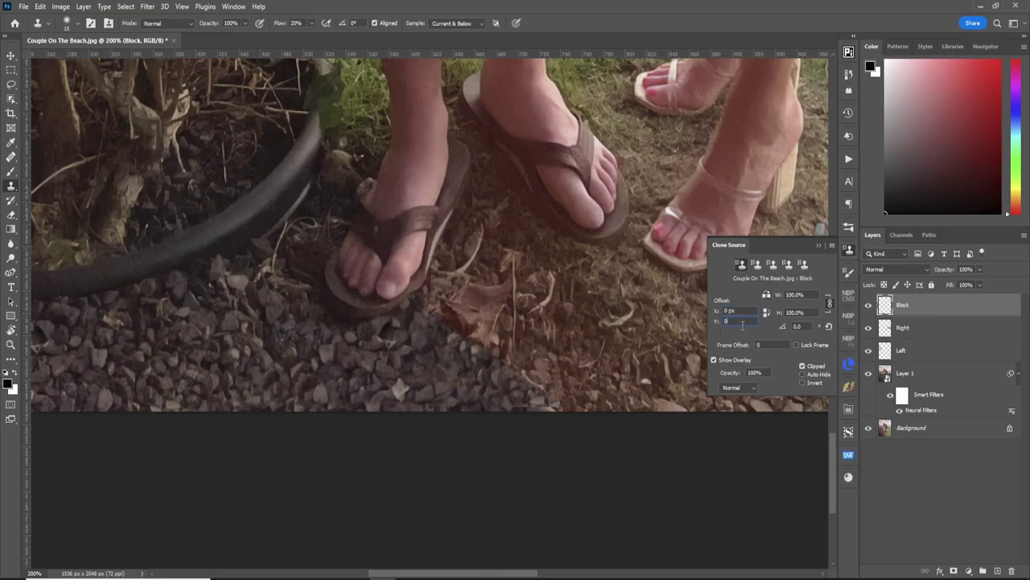
click(819, 245)
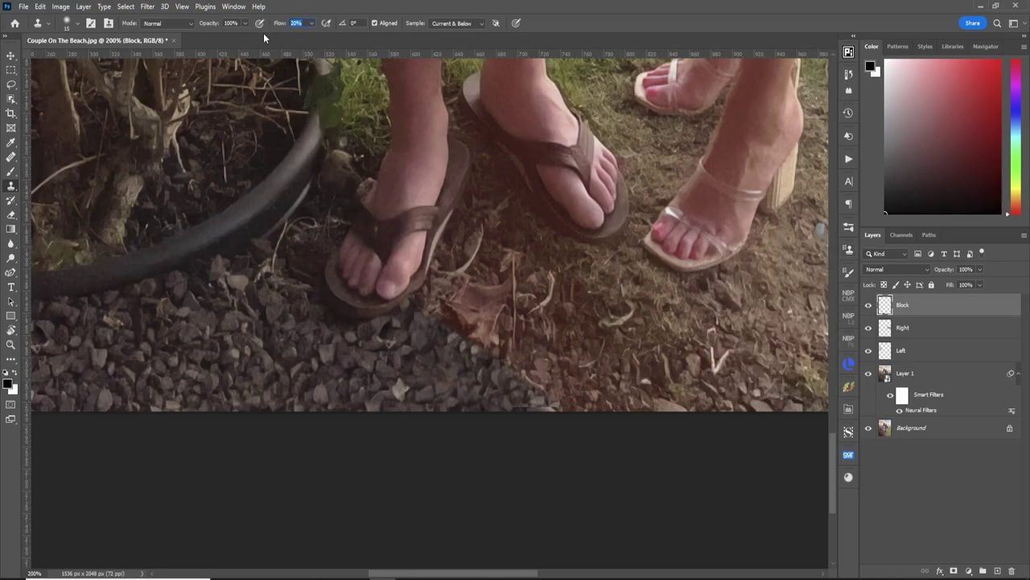
At 5% flow, softly blend the cloned gravel into the ground near the bottom edge
text(5)
key(Return)
mouse_move(540, 405)
mouse_down()
mouse_move(524, 407)
mouse_move(557, 405)
mouse_move(430, 319)
mouse_move(545, 395)
mouse_move(491, 395)
mouse_move(527, 401)
mouse_move(524, 379)
mouse_move(483, 351)
mouse_move(443, 291)
mouse_move(405, 306)
mouse_move(441, 353)
mouse_up()
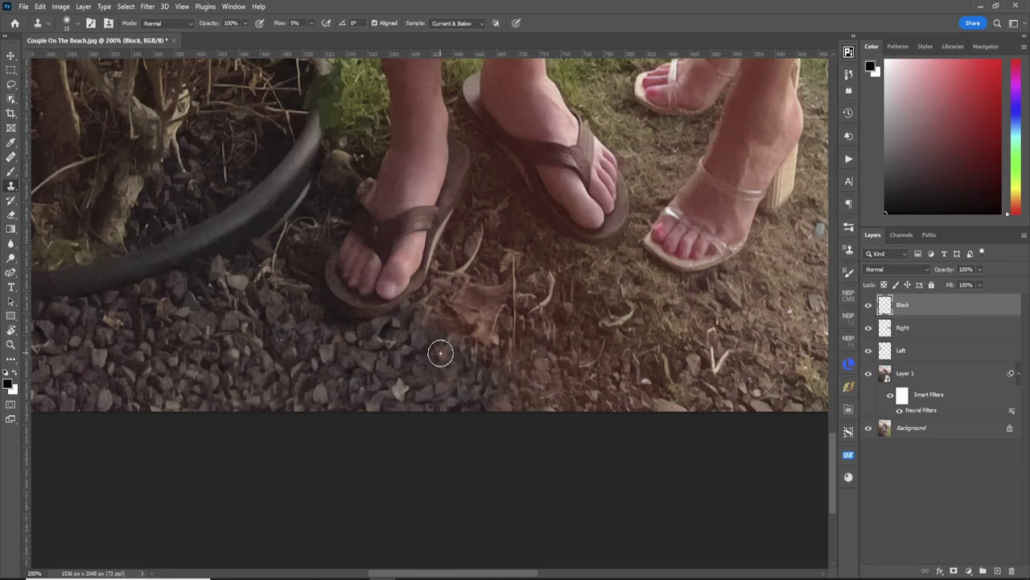
key(ctrl+0)
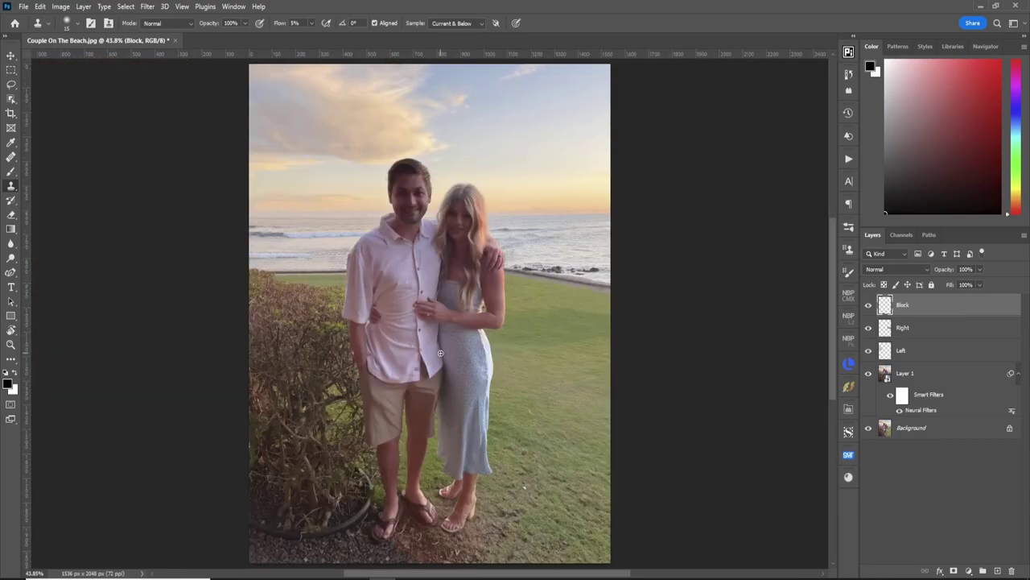